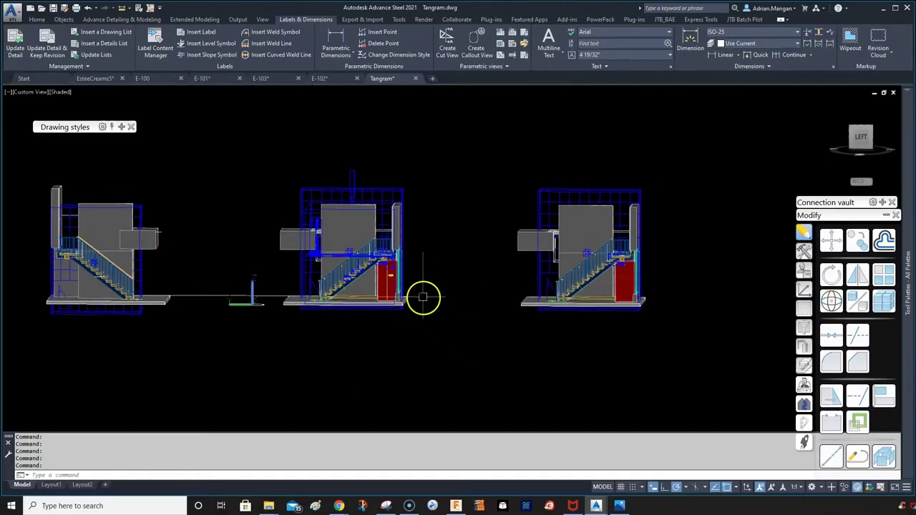
- Examine the three staircase models, including the landing and the red headroom block beneath it, from several angles
shift+middle_drag(422, 298, 448, 304)
shift+middle_drag(551, 295, 681, 149)
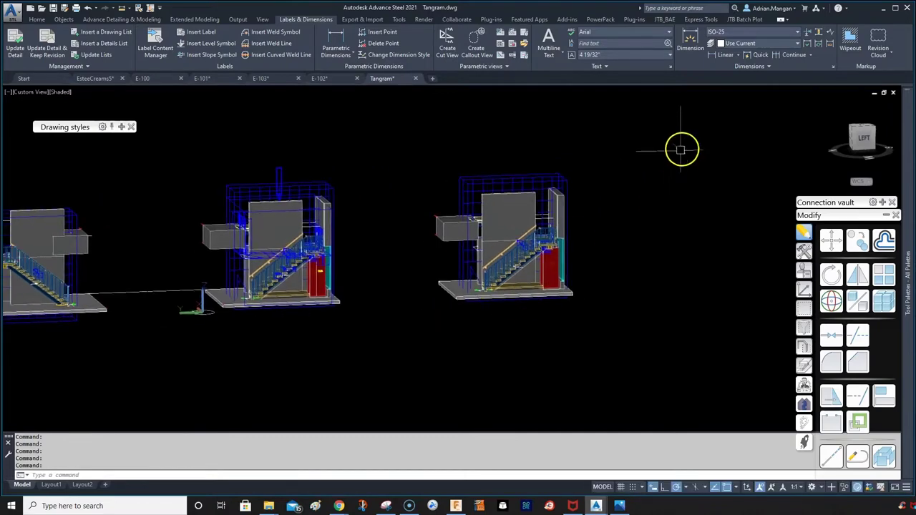
shift+middle_drag(589, 196, 619, 212)
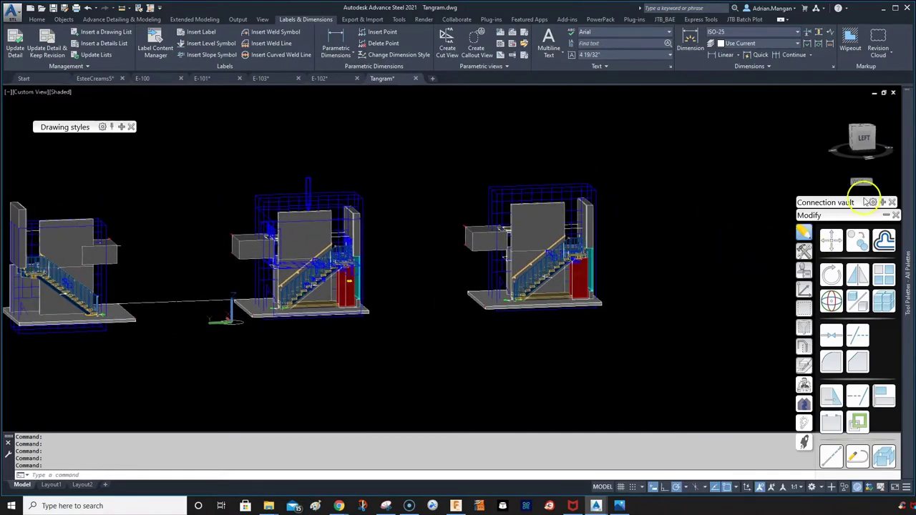
middle_drag(515, 198, 618, 171)
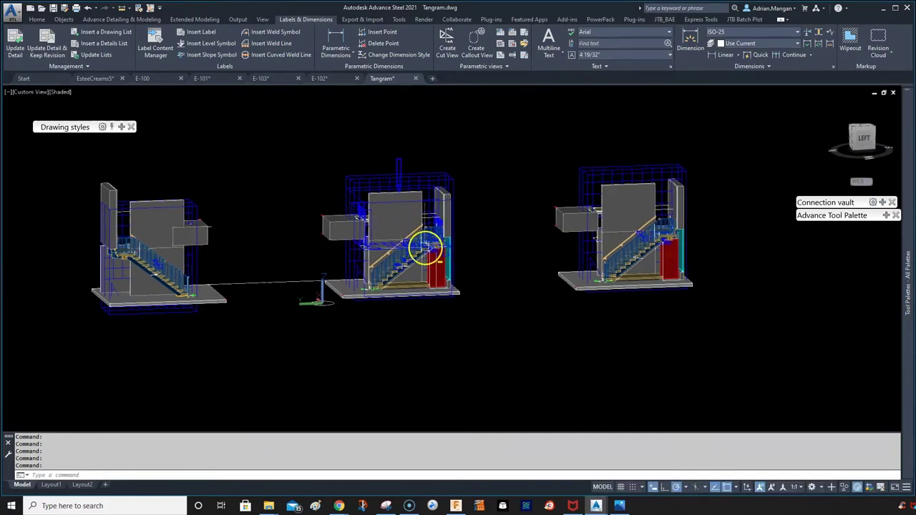
middle_drag(429, 250, 423, 266)
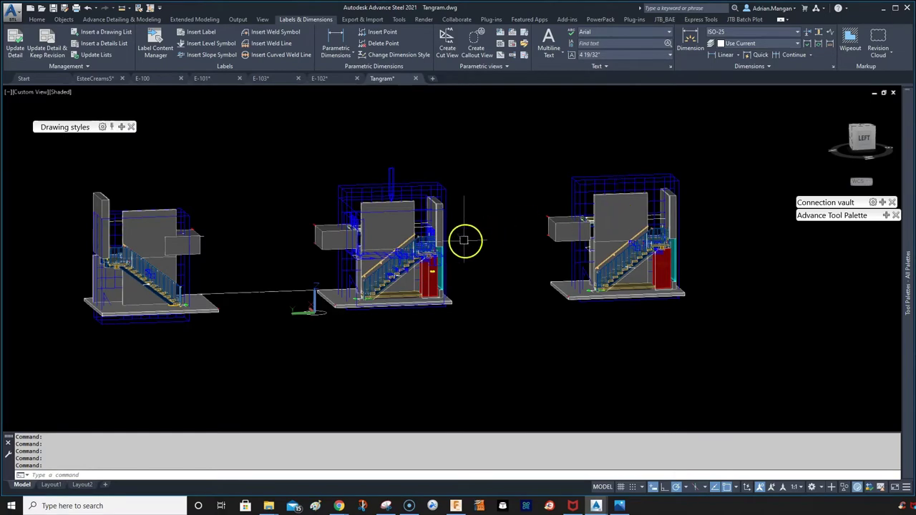
scroll(433, 261, up, 5)
shift+middle_drag(437, 211, 422, 198)
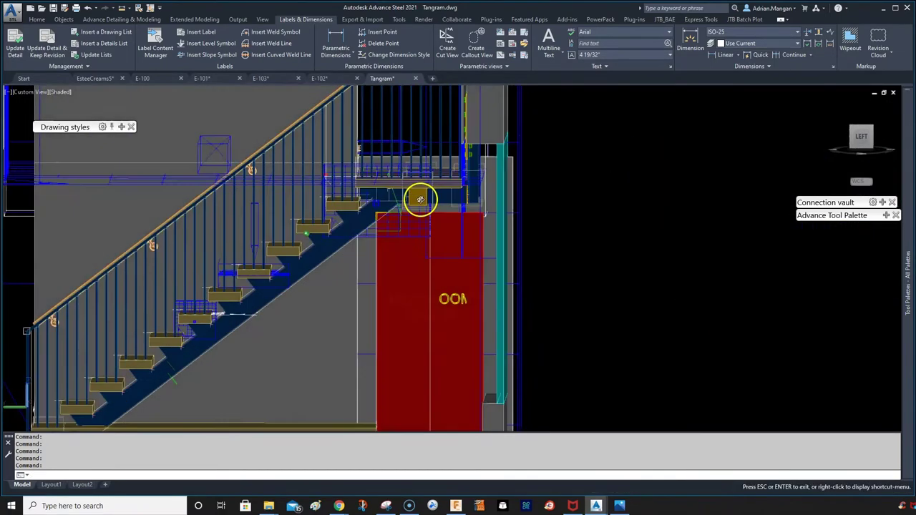
scroll(379, 213, up, 5)
scroll(379, 217, down, 5)
shift+middle_drag(380, 219, 409, 221)
scroll(380, 276, down, 5)
scroll(644, 337, up, 5)
scroll(600, 306, up, 5)
shift+middle_drag(568, 247, 599, 207)
scroll(585, 254, down, 5)
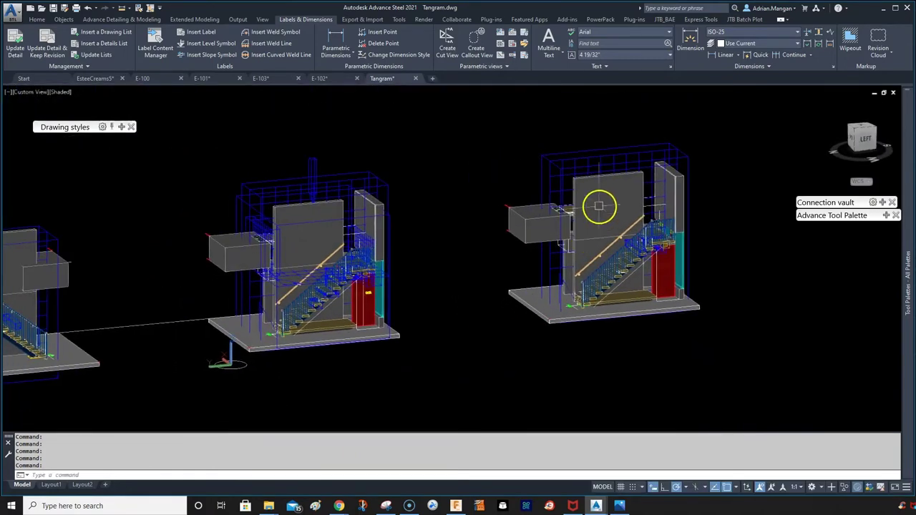
- Open the up-to-date detail drawing RFI-122.dwg from the project's Document Manager
click(237, 19)
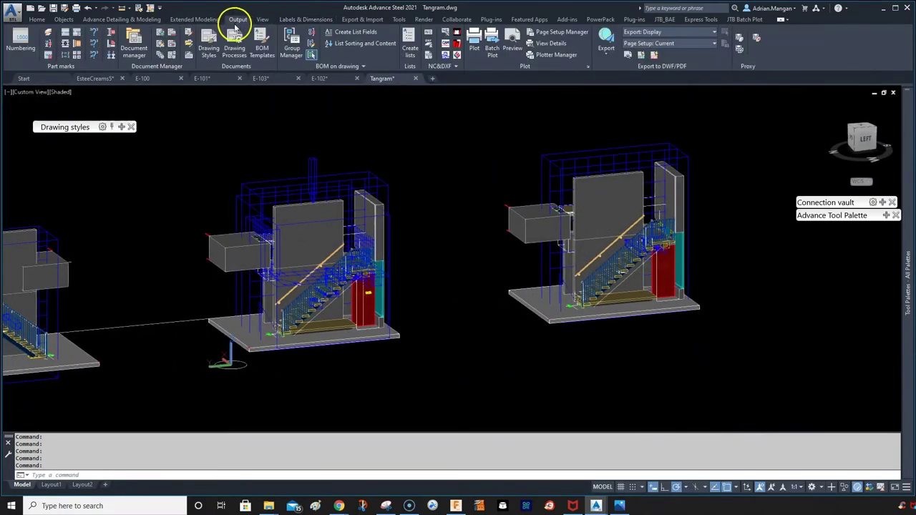
click(143, 45)
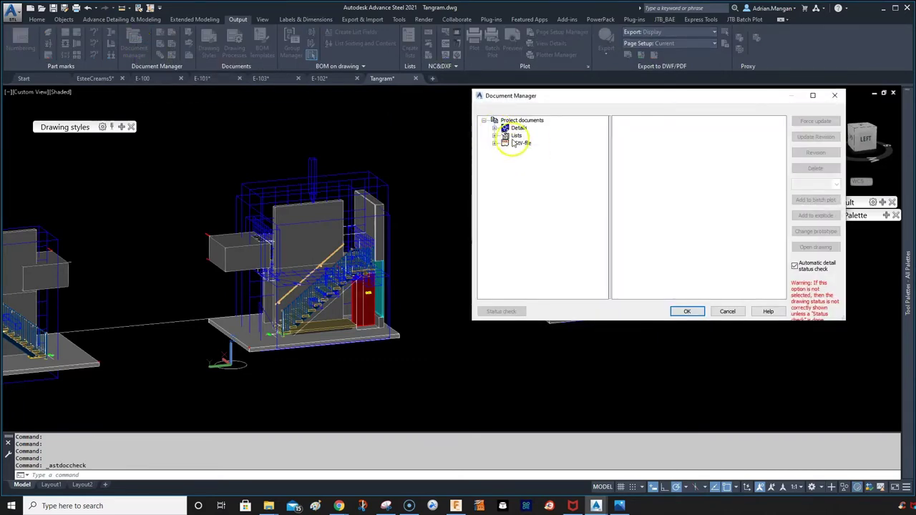
click(495, 129)
click(505, 151)
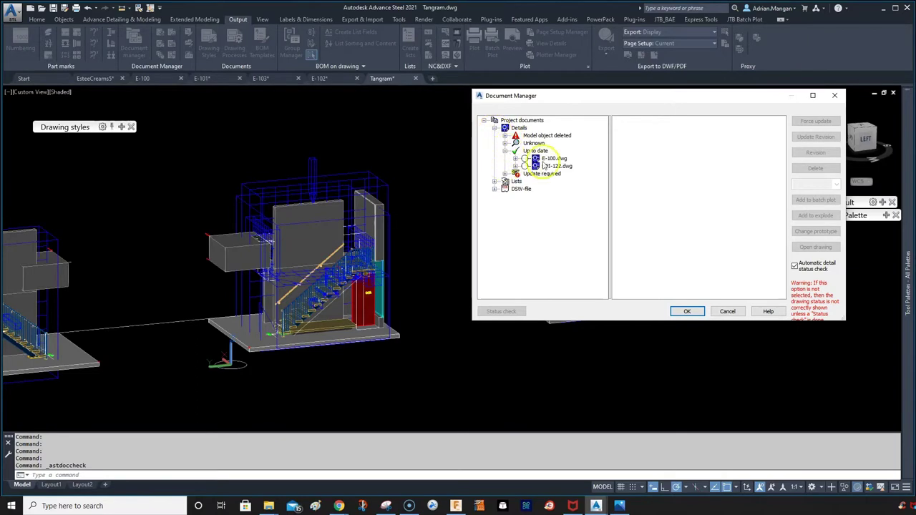
double_click(548, 167)
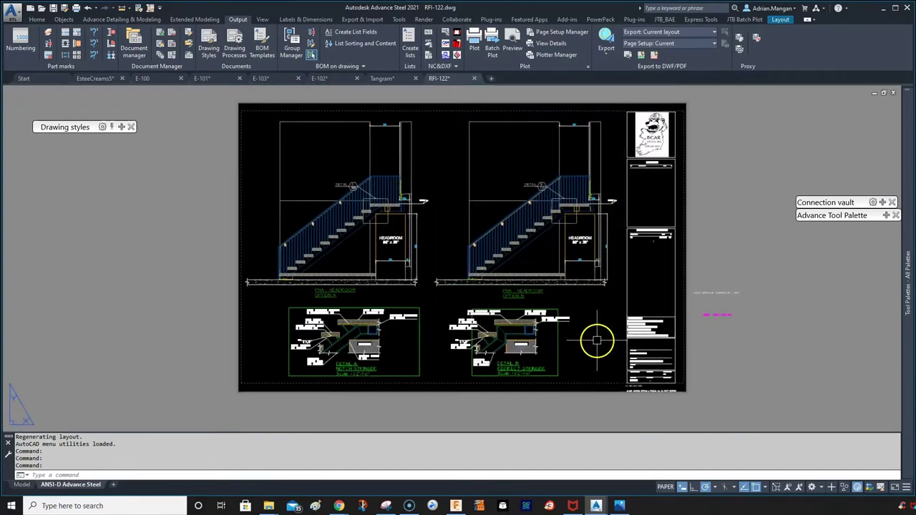
- Plot the layout with DWG To PDF as RFI-122-ANSI-D Advance Steel.pdf into subfolder 3 of AA-267_TANGRAM PLAZA_BEAR on drive H
key(Return)
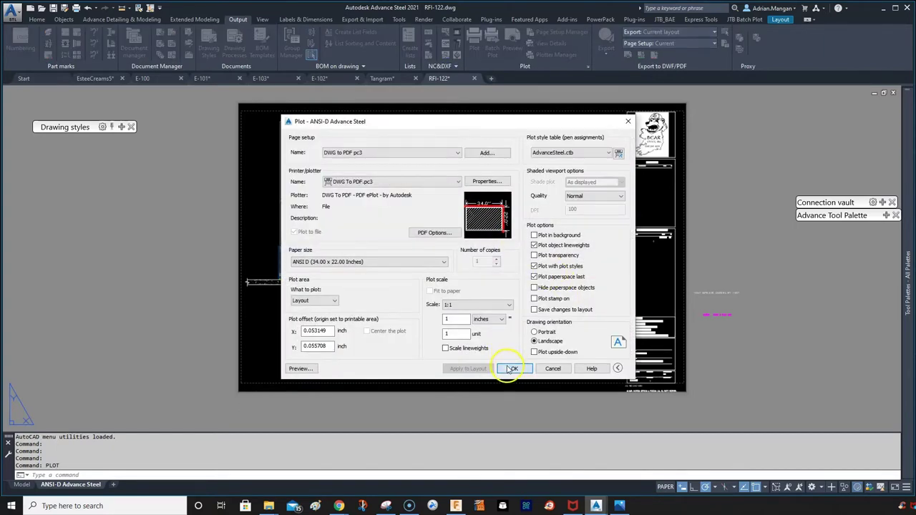
click(512, 368)
click(421, 149)
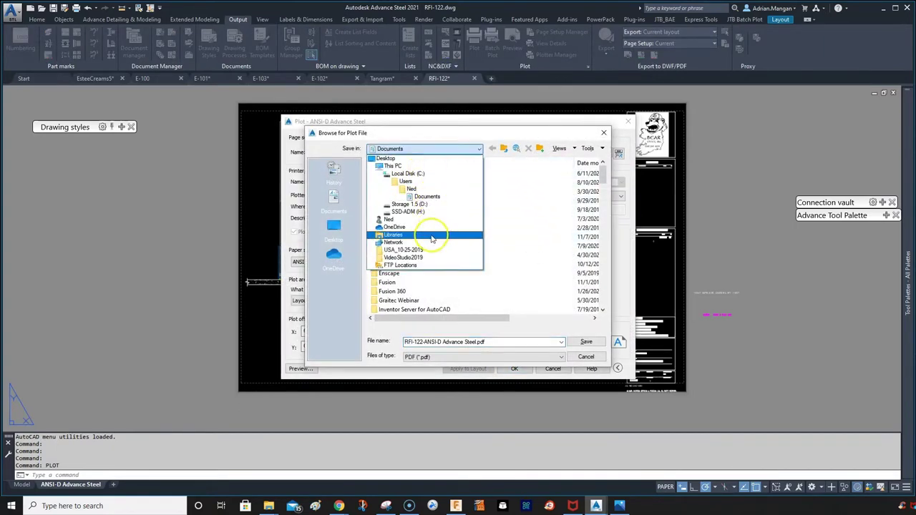
click(431, 211)
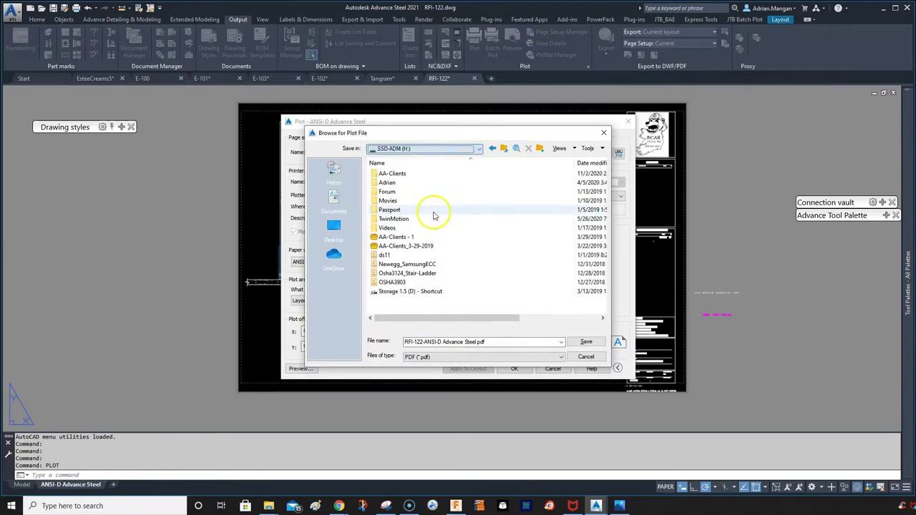
double_click(419, 174)
double_click(420, 174)
scroll(433, 247, down, 5)
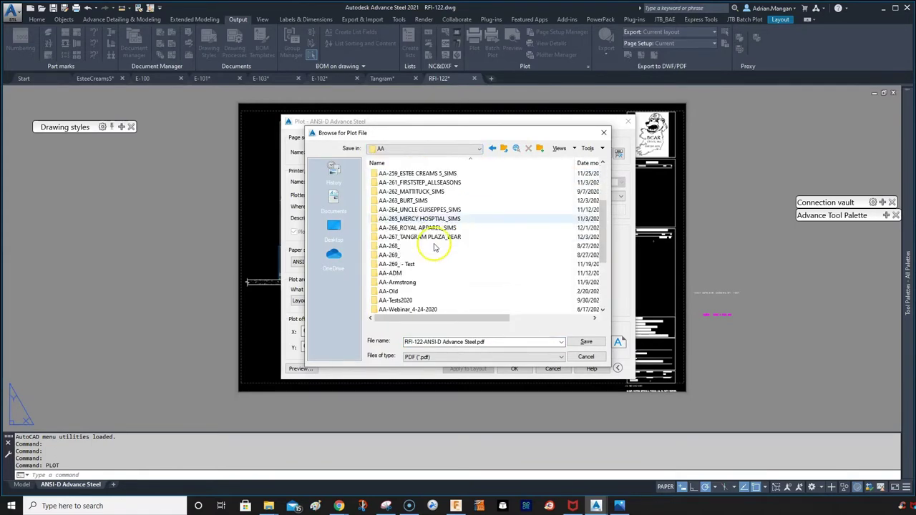
double_click(429, 237)
double_click(401, 192)
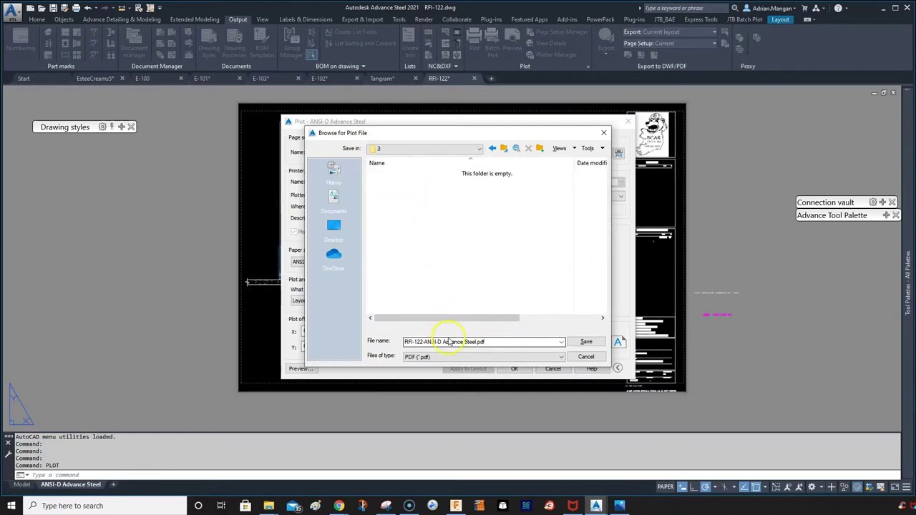
click(601, 343)
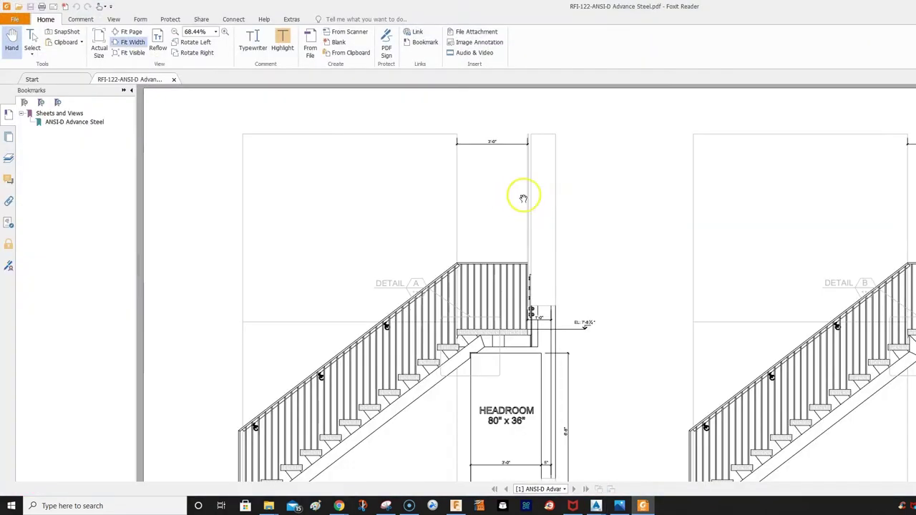
- Review the headroom options and stringer details in the plotted PDF and return to Advance Steel
scroll(741, 290, down, 5)
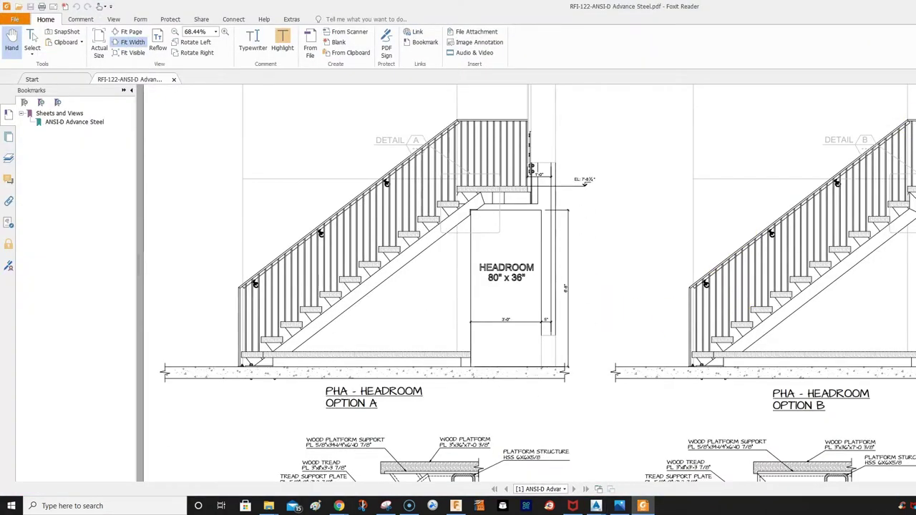
key(super+Down)
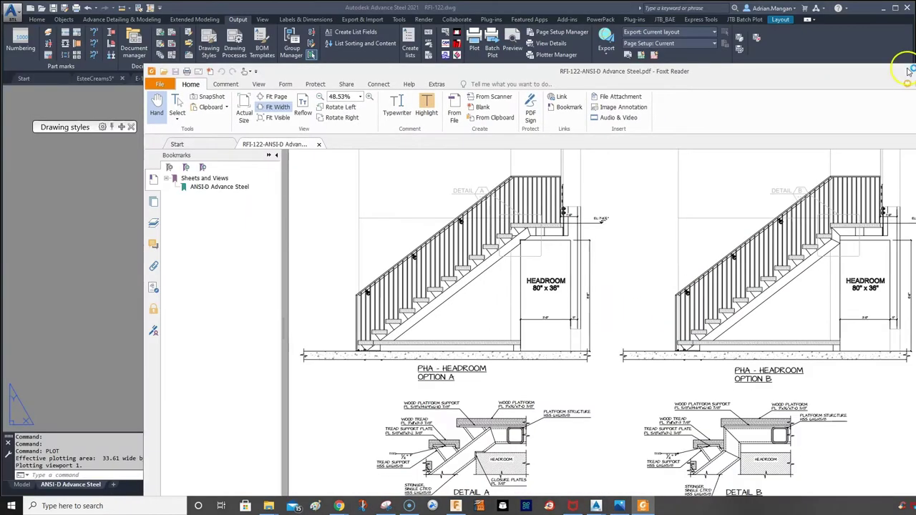
double_click(903, 71)
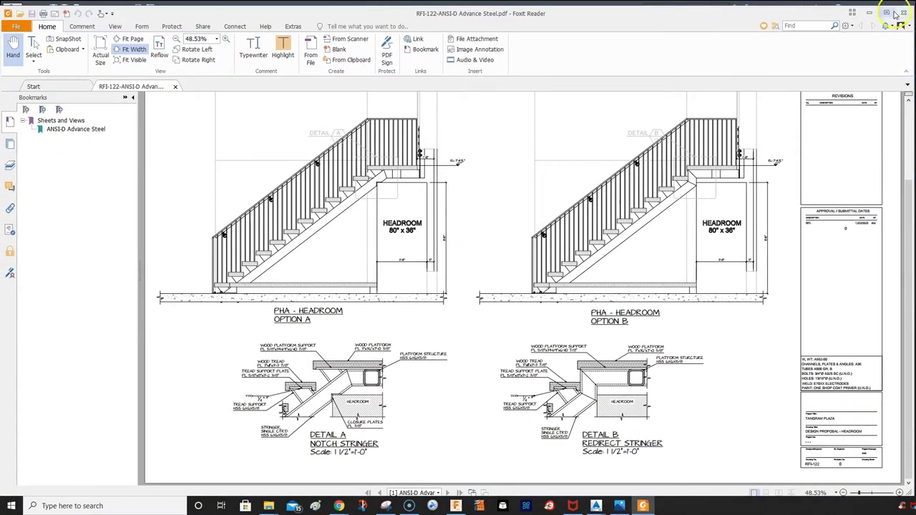
click(903, 13)
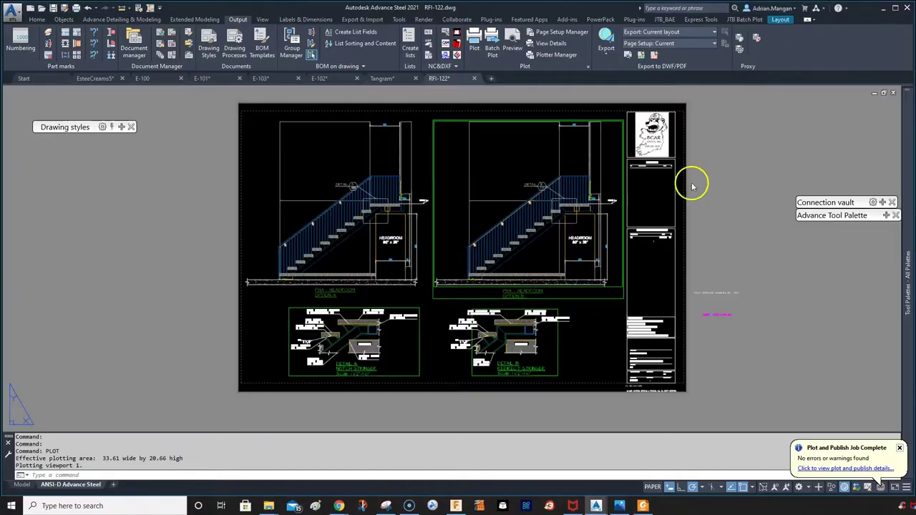
- Turn off the Cameras layer in the Tangram model
click(382, 78)
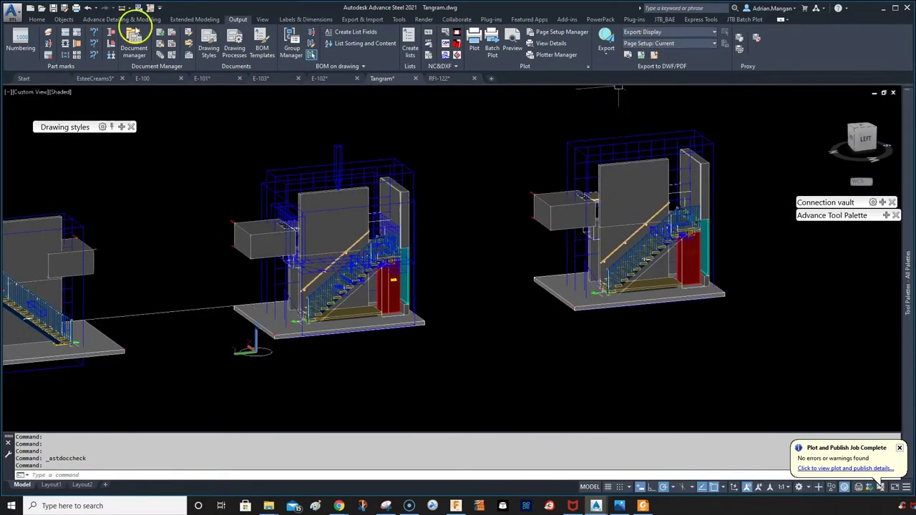
click(35, 20)
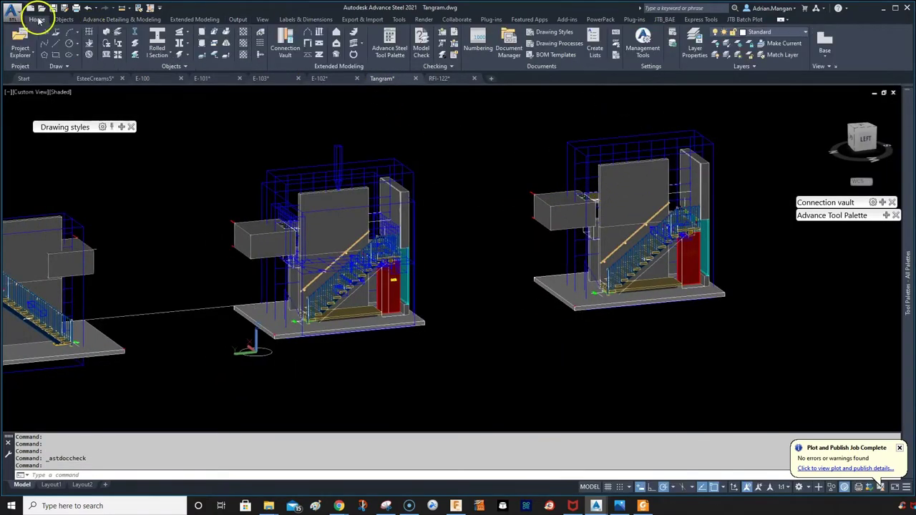
click(785, 34)
scroll(790, 119, up, 5)
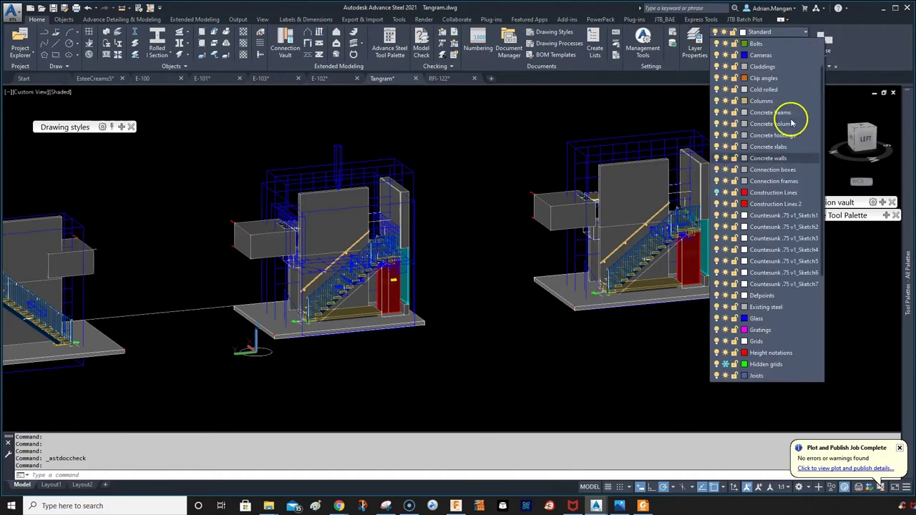
click(718, 101)
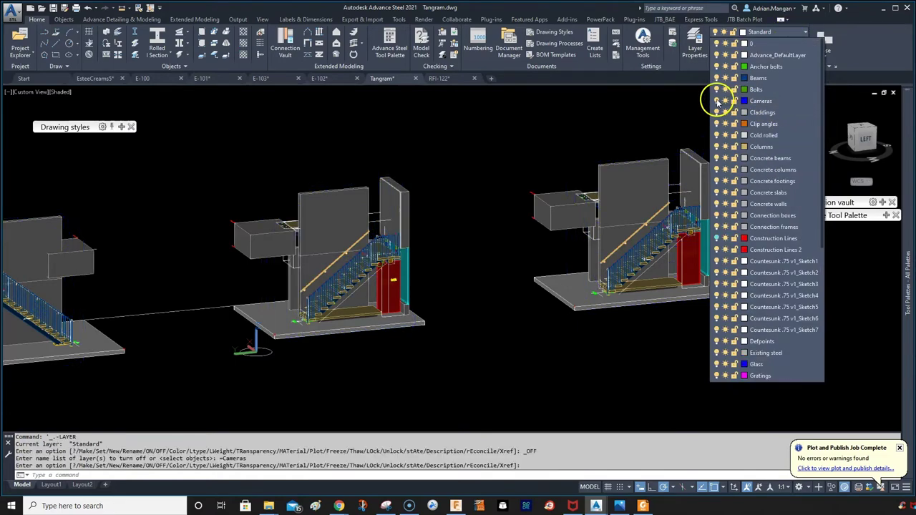
- Isolate the two staircase assemblies that have the red headroom block, using the quick view for selected objects only
scroll(593, 140, down, 3)
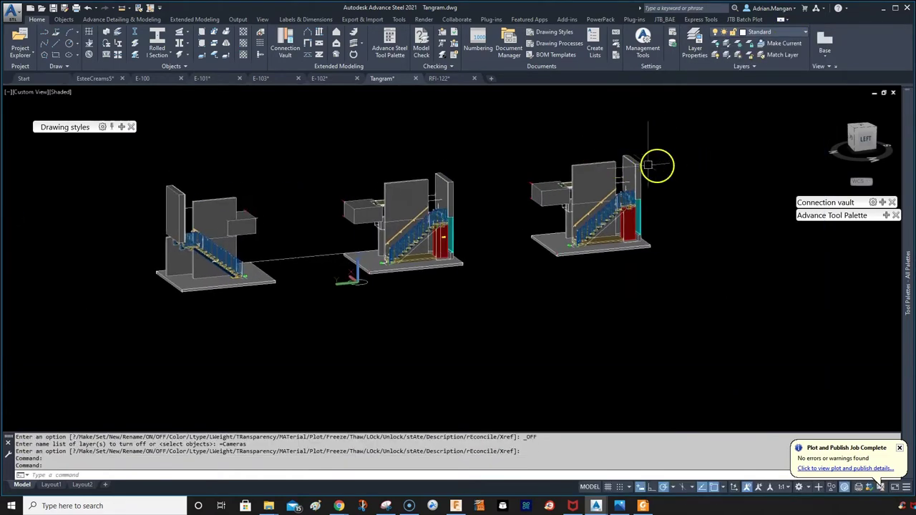
click(322, 133)
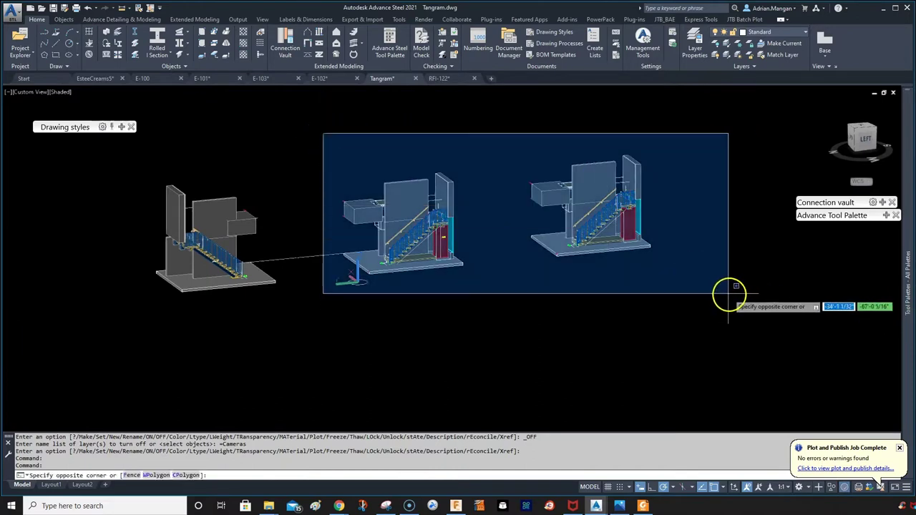
click(726, 292)
click(887, 217)
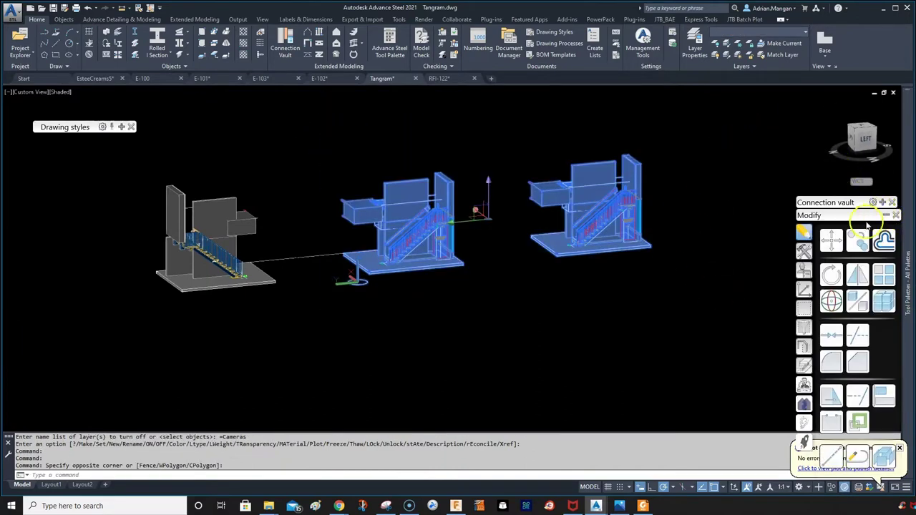
click(804, 402)
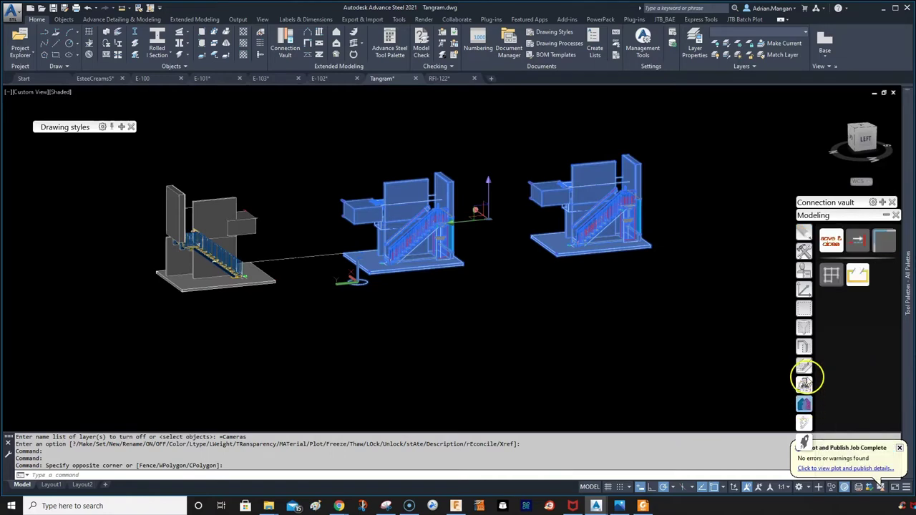
click(803, 365)
click(805, 385)
click(805, 366)
click(805, 349)
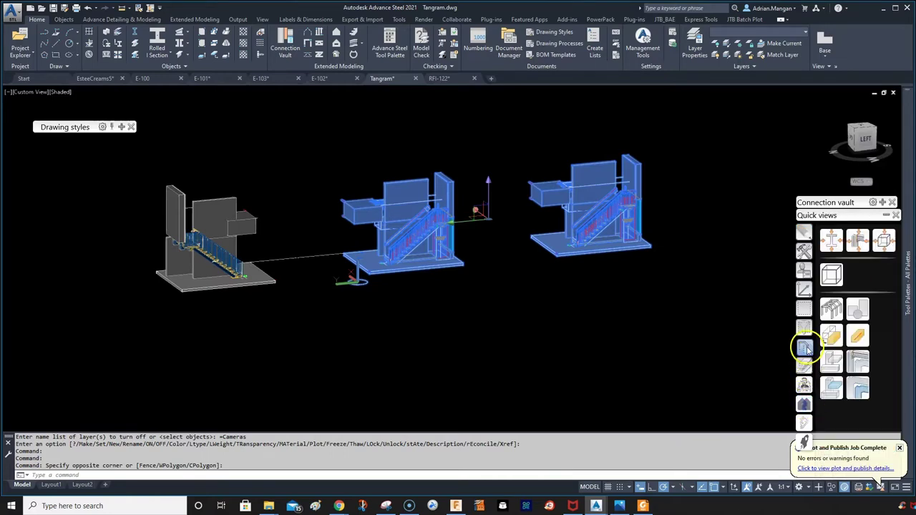
click(834, 387)
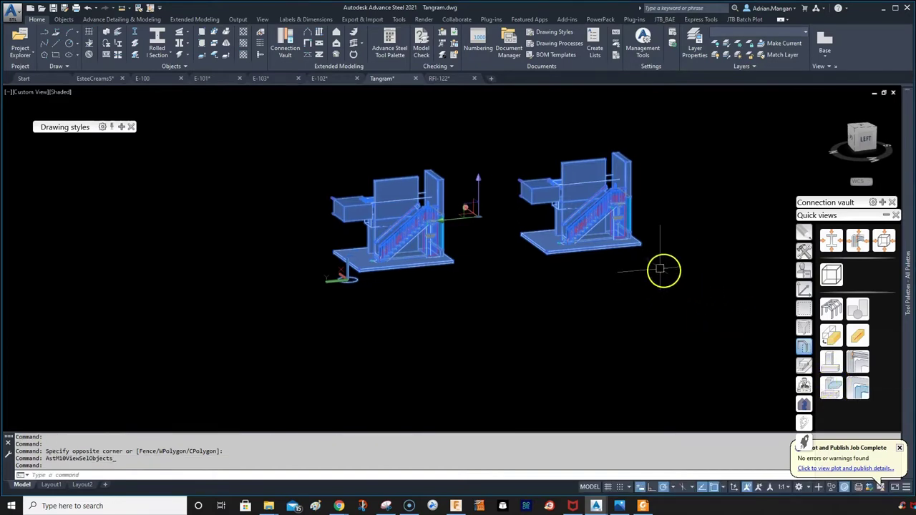
key(Escape)
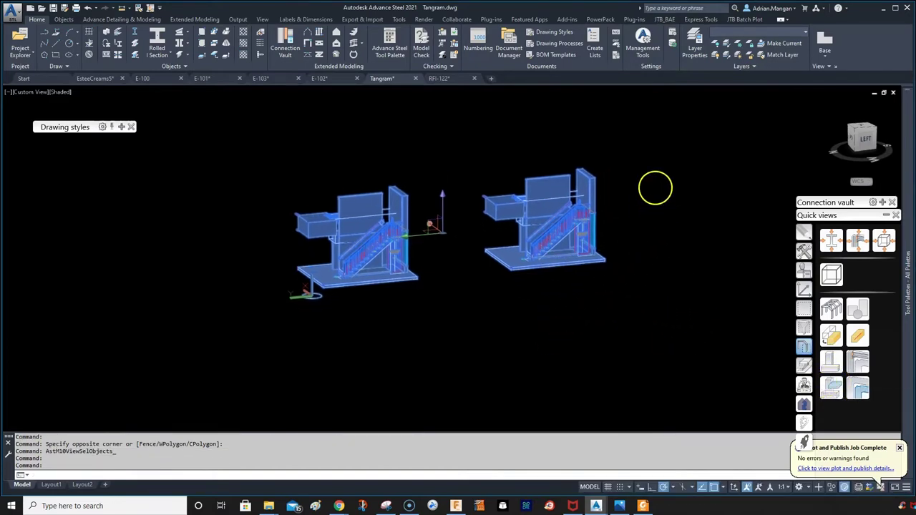
- Export the isolated stair options as the 3D DWFx file Tangram_RFI-122.dwfx into the AA-267_TANGRAM PLAZA_BEAR folder
click(22, 23)
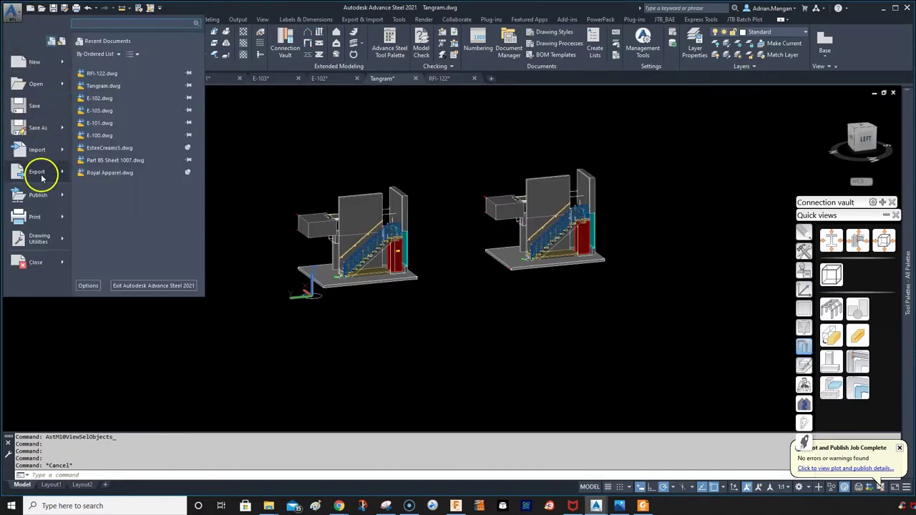
mouse_move(41, 177)
click(112, 126)
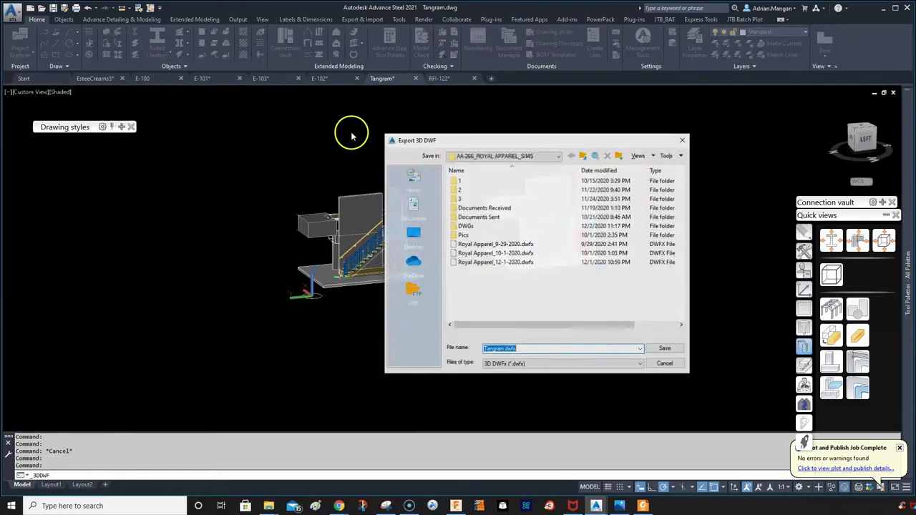
click(529, 155)
click(489, 211)
scroll(505, 215, down, 2)
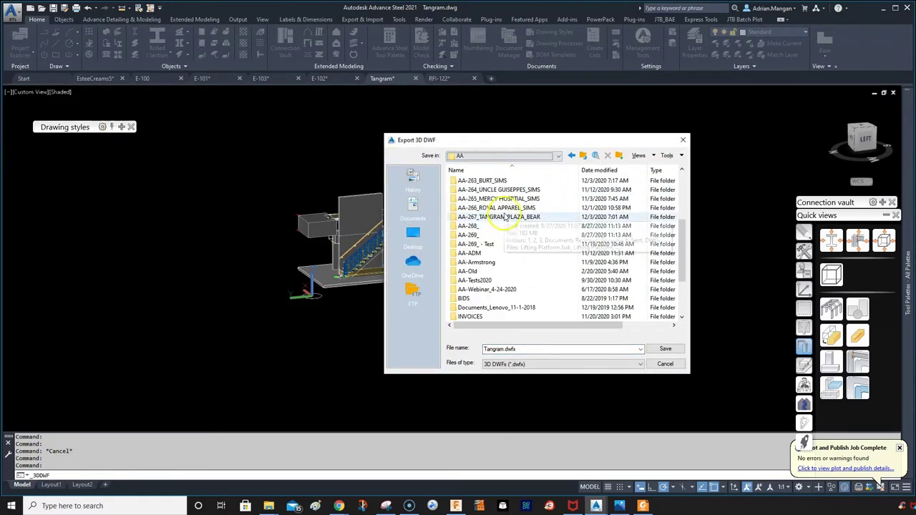
double_click(505, 217)
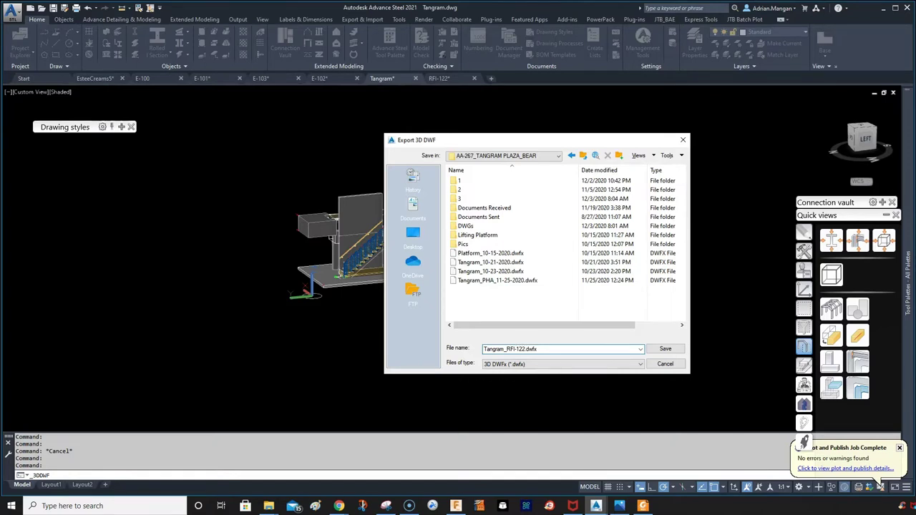
click(676, 348)
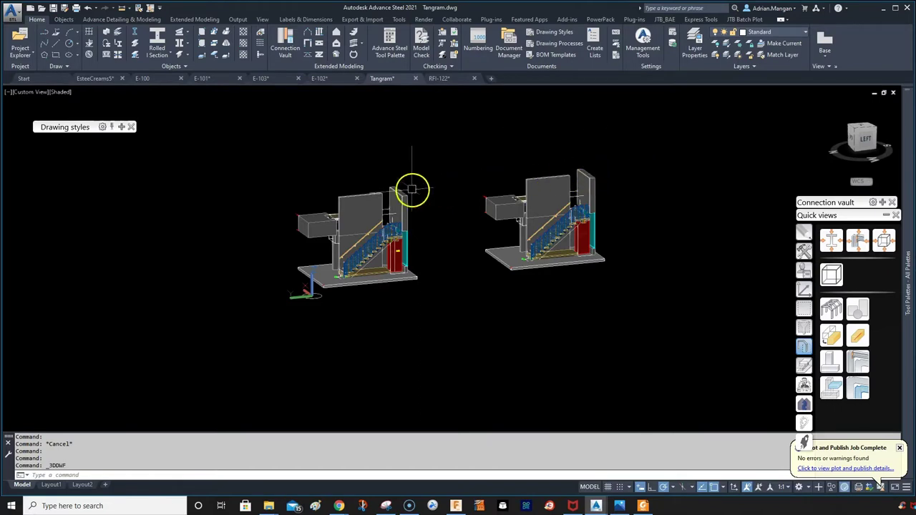
- Minimize Advance Steel, switch to Chrome and close the old Autodesk Drive tab
click(885, 8)
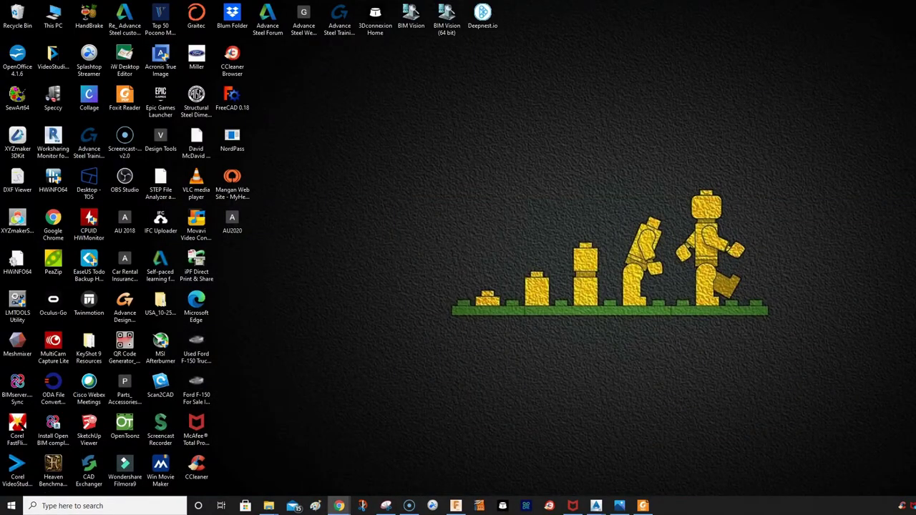
click(339, 506)
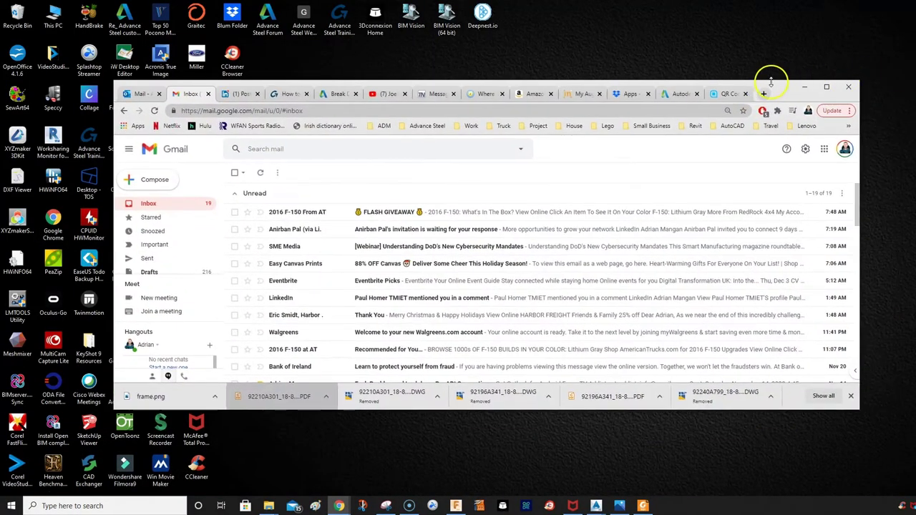
double_click(771, 81)
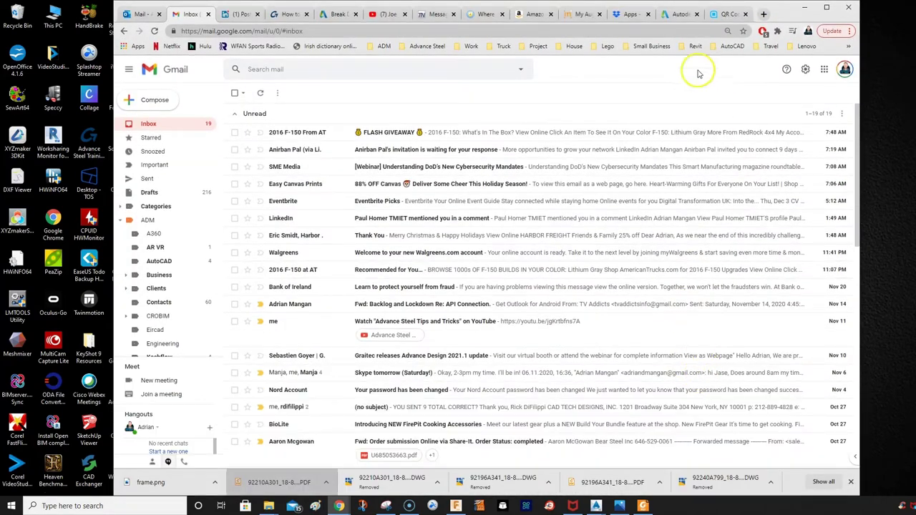
click(680, 14)
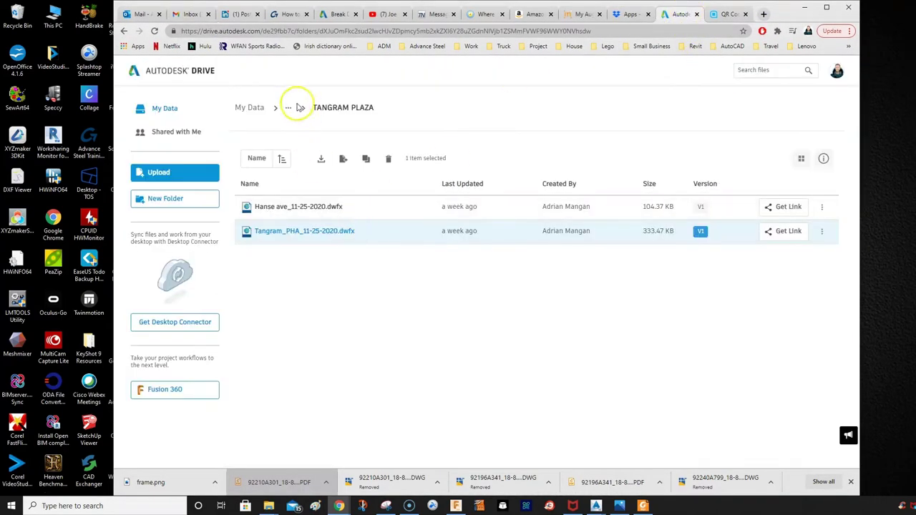
click(696, 14)
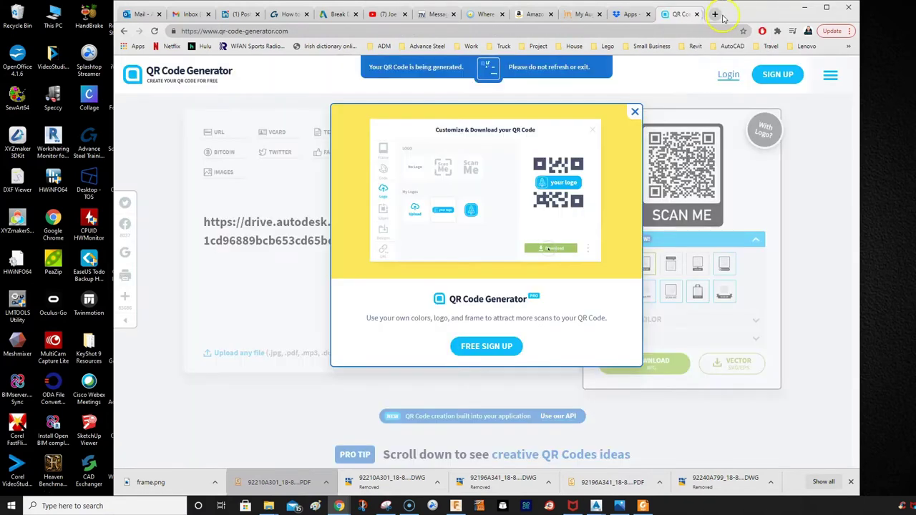
- Search Google for autodesk drive in a new browser tab and open the Autodesk Drive site
click(714, 14)
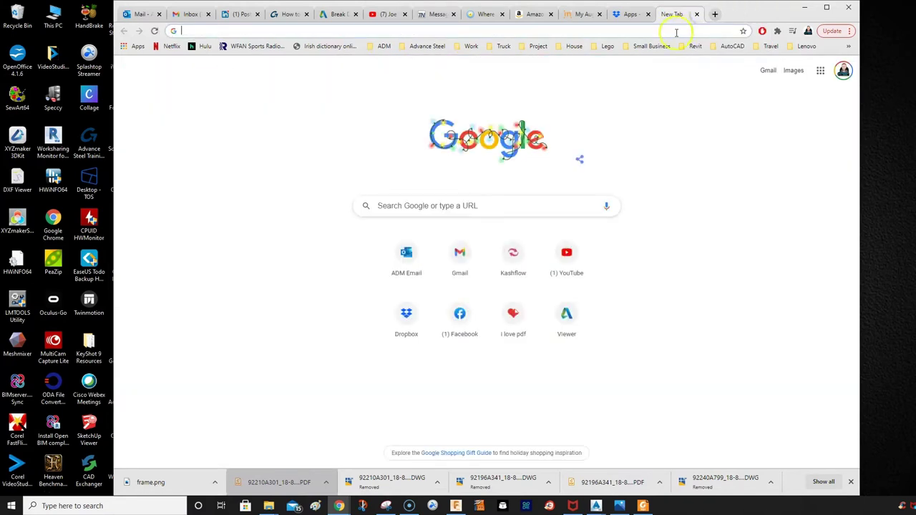
click(456, 205)
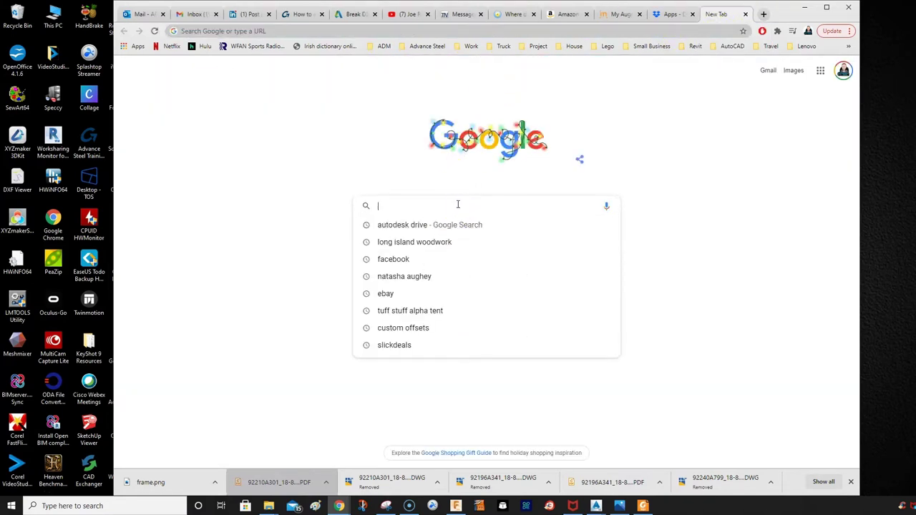
text(aut)
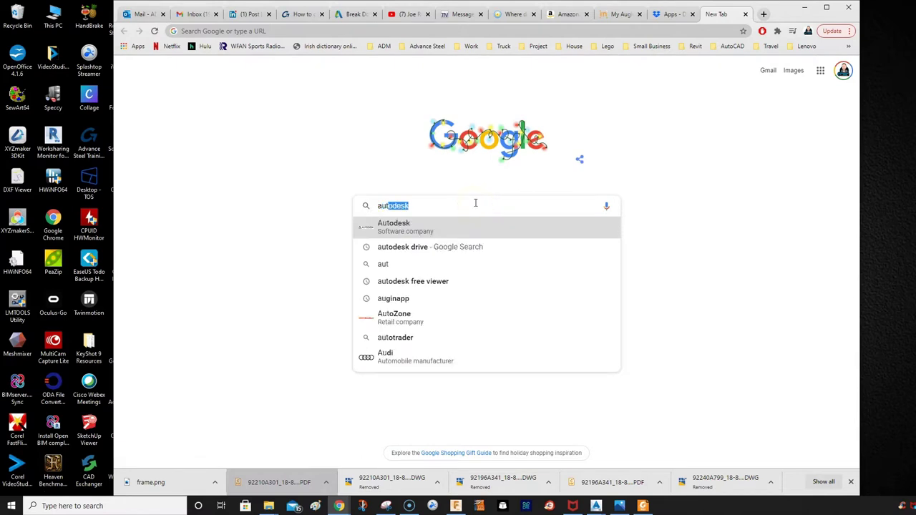
text(o)
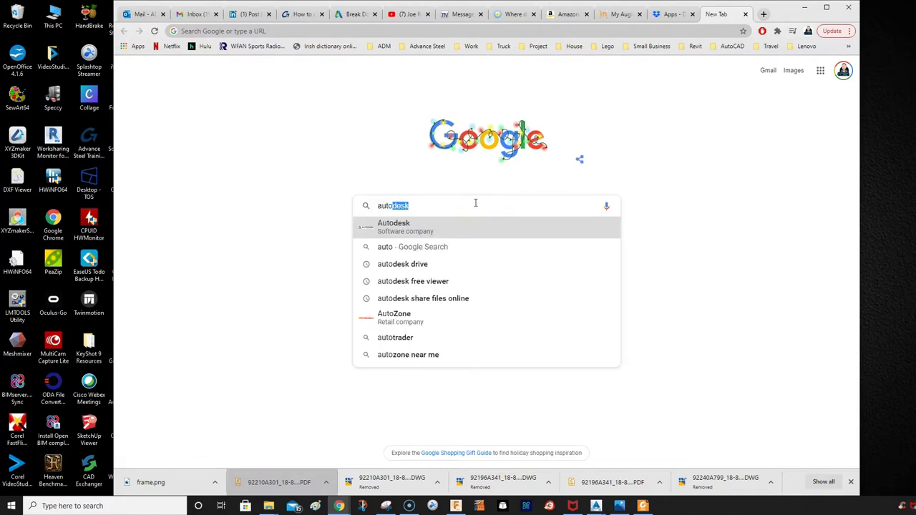
click(411, 264)
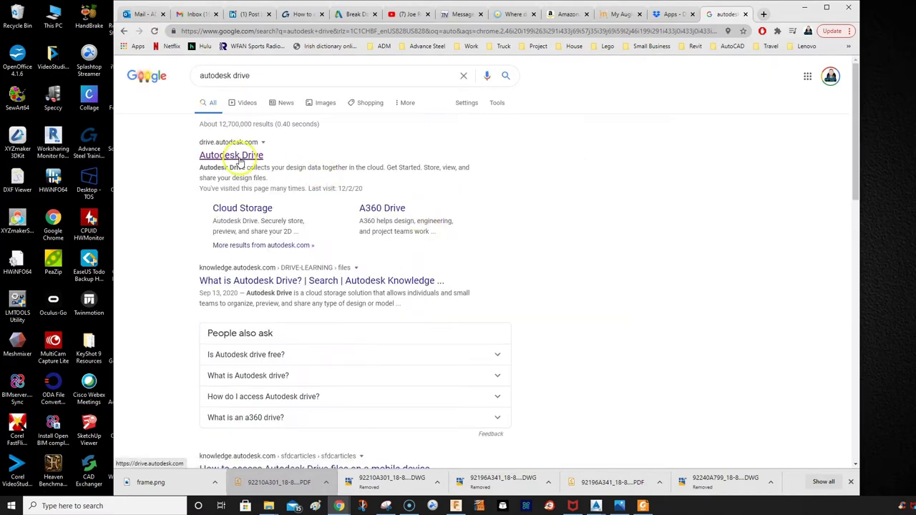
click(239, 157)
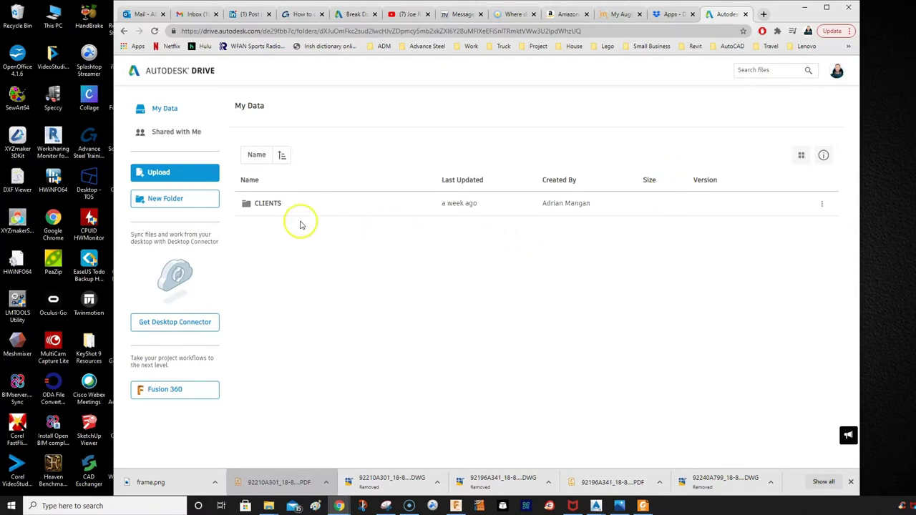
- Open the TANGRAM PLAZA folder under CLIENTS and BEAR STEEL, and view the file options of Tangram_PHA_11-25-2020.dwfx
click(258, 204)
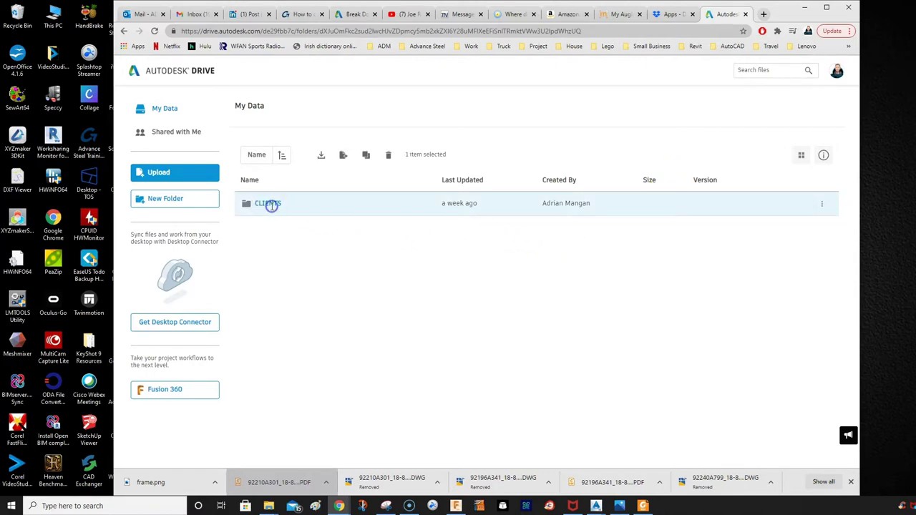
double_click(270, 205)
double_click(272, 229)
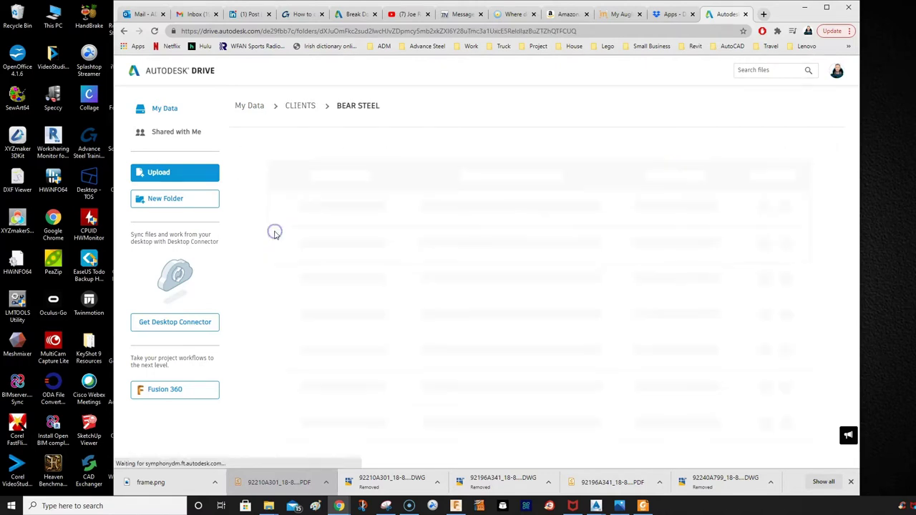
double_click(313, 209)
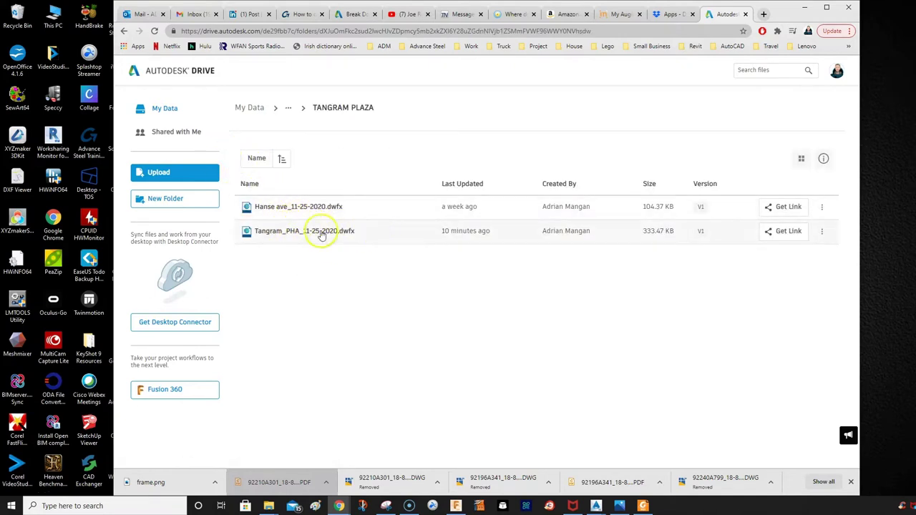
click(821, 230)
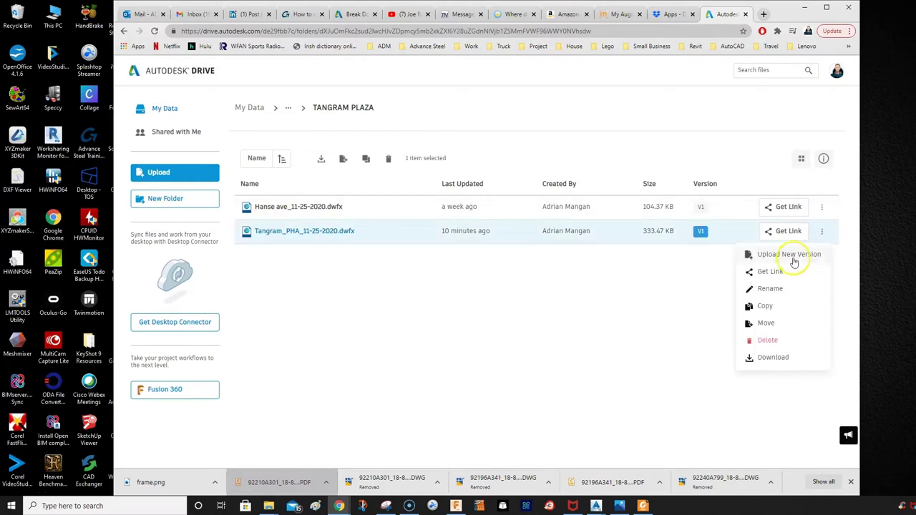
click(353, 266)
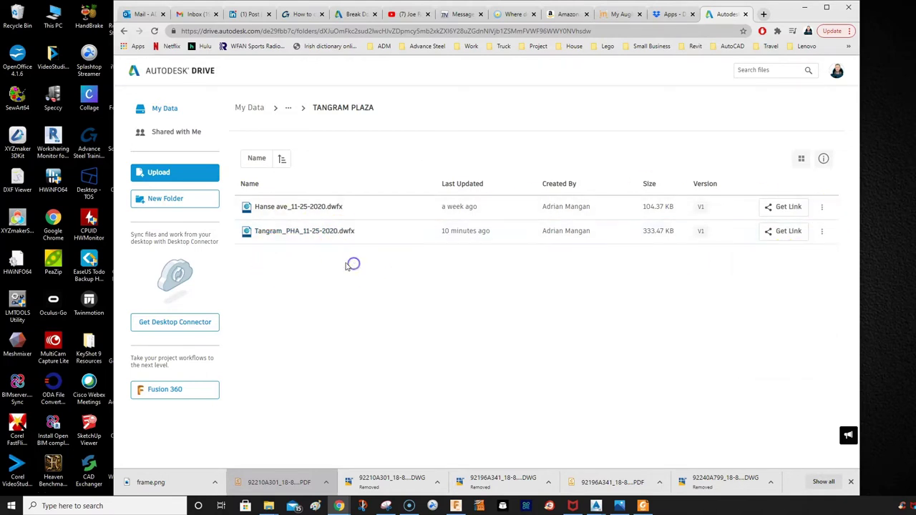
- Upload Tangram_RFI-122.dwfx from the local AA-267_TANGRAM PLAZA_BEAR folder to the TANGRAM PLAZA folder
click(189, 174)
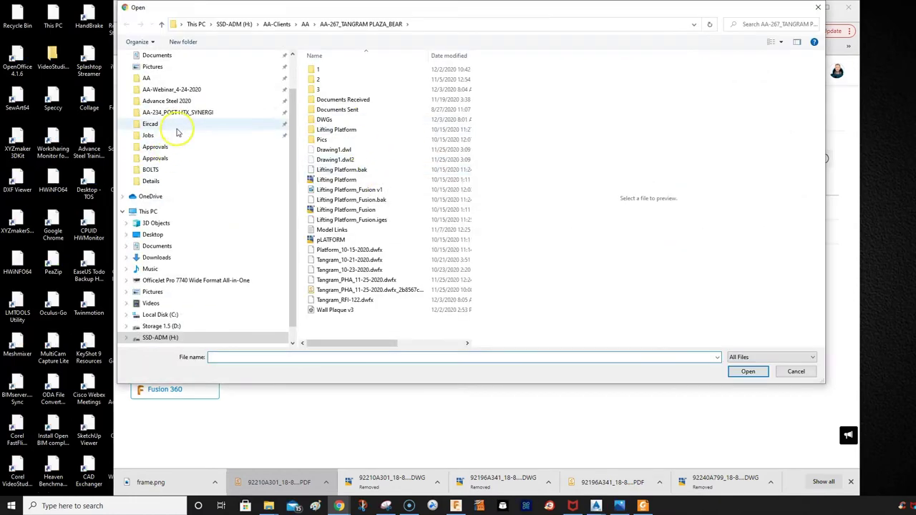
click(176, 77)
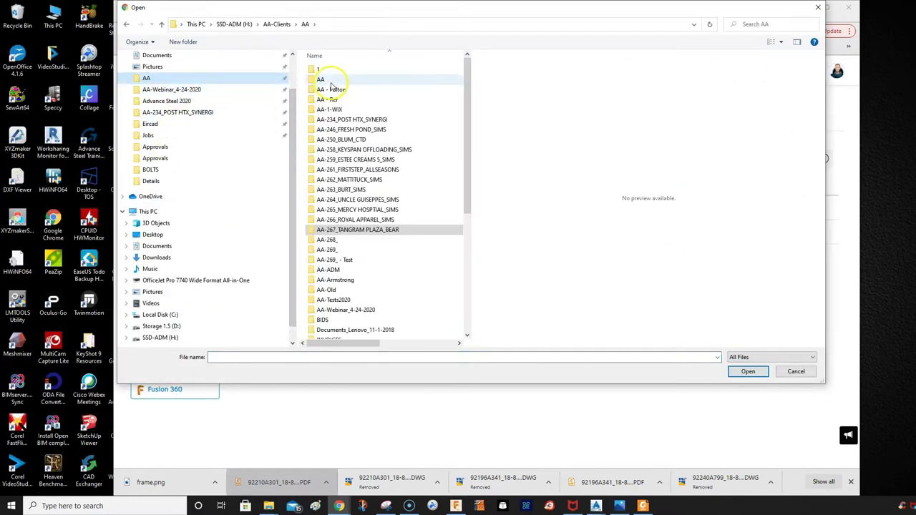
double_click(352, 230)
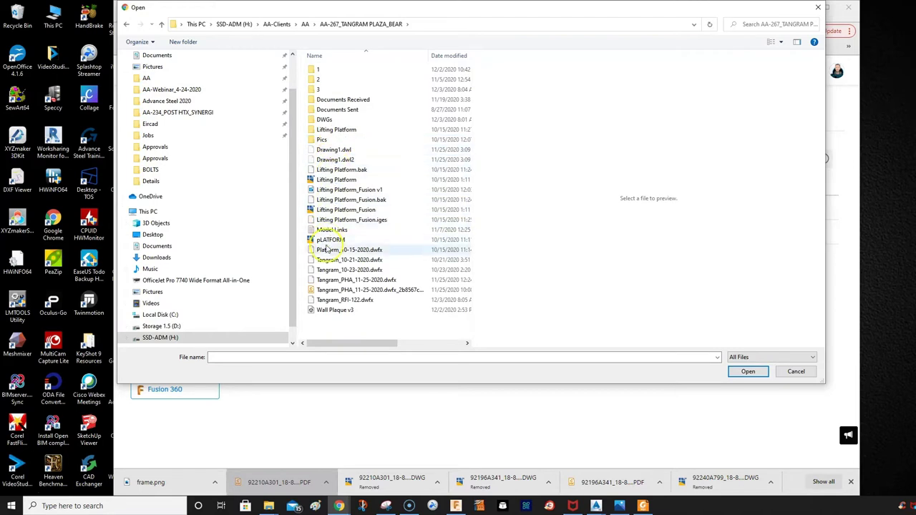
click(344, 301)
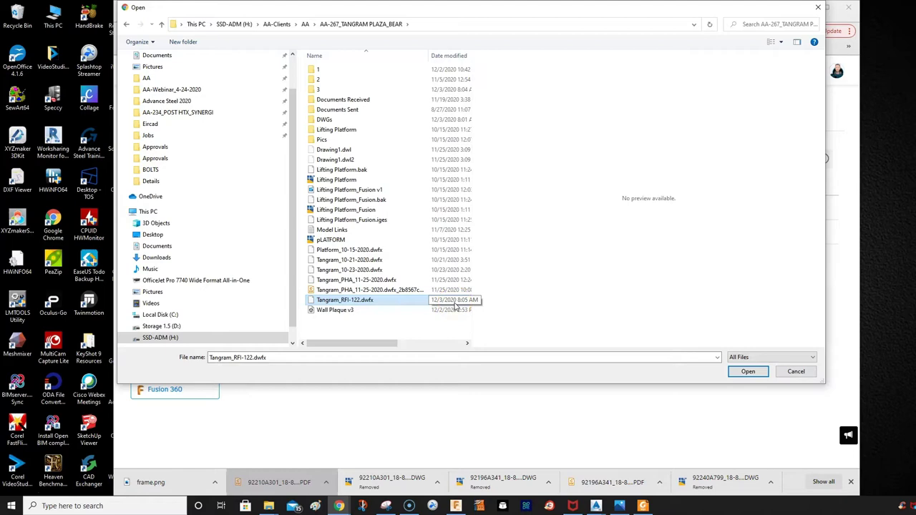
click(746, 370)
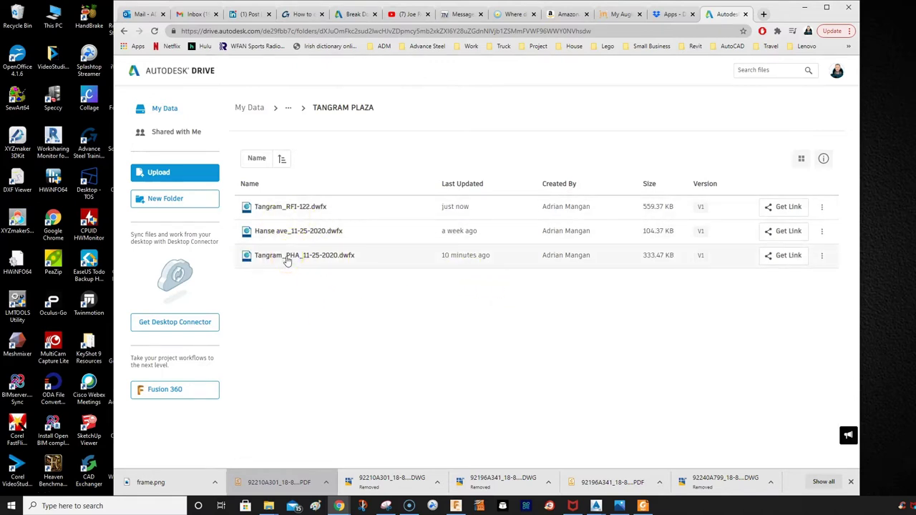
- Copy the public share link of Tangram_PHA_11-25-2020.dwfx, leaving viewer download off, and close the sharing settings
click(824, 256)
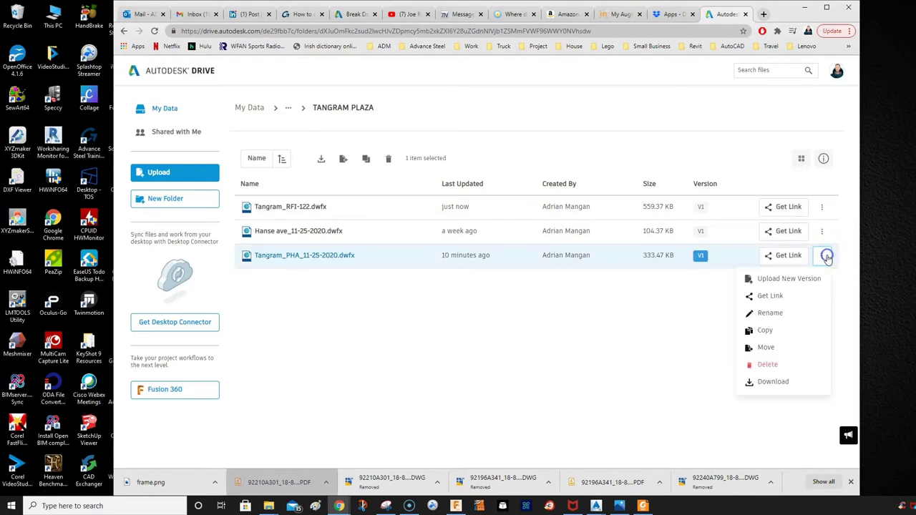
click(789, 293)
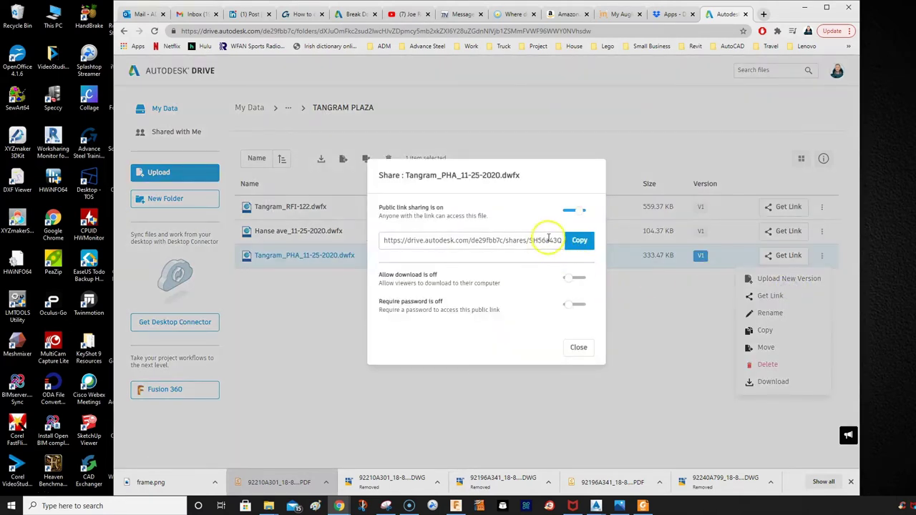
click(578, 280)
click(585, 283)
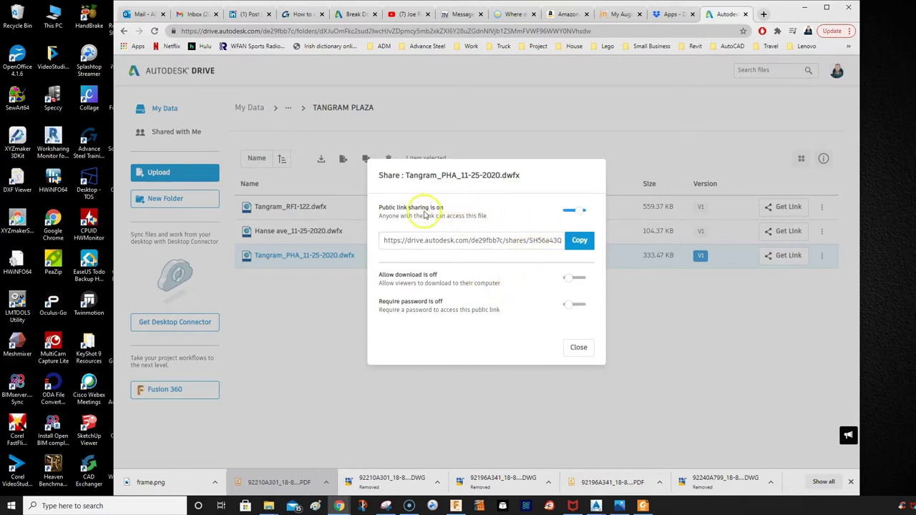
click(584, 244)
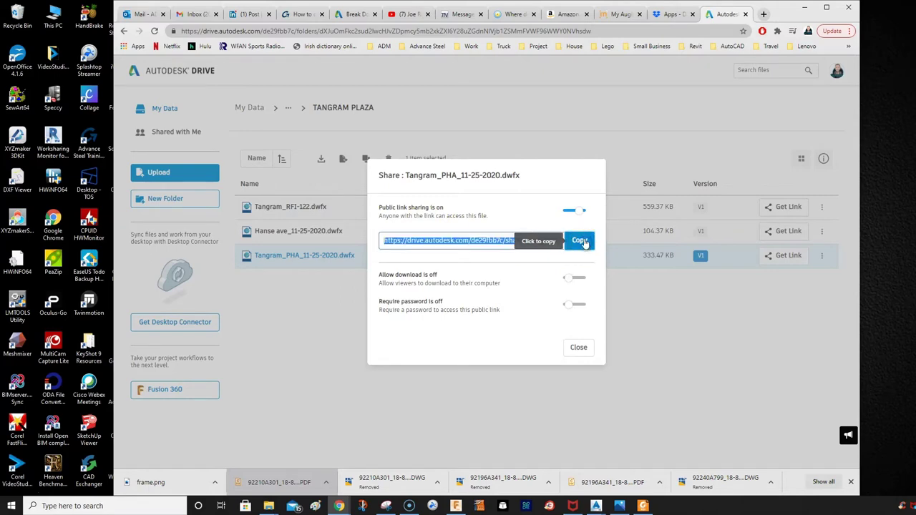
click(581, 348)
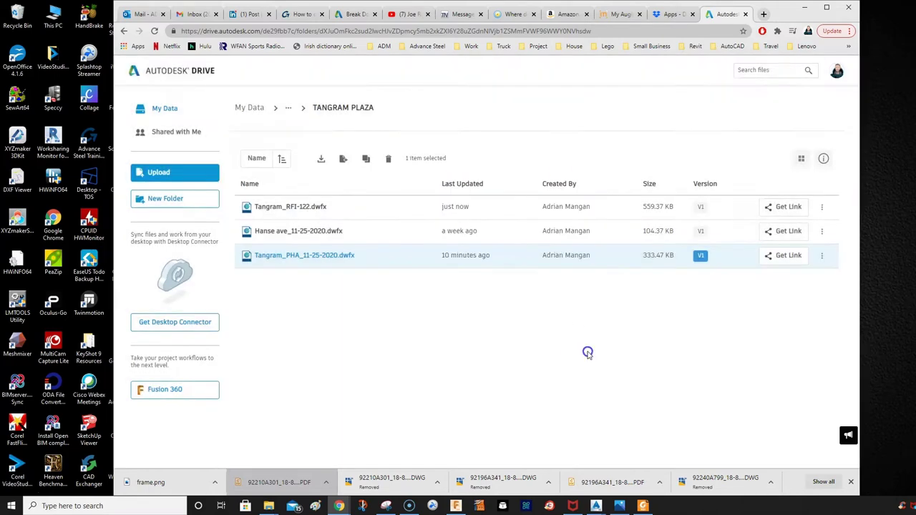
- Search Google for qrcode generator in a new browser tab and open the QR Code Generator site
click(763, 13)
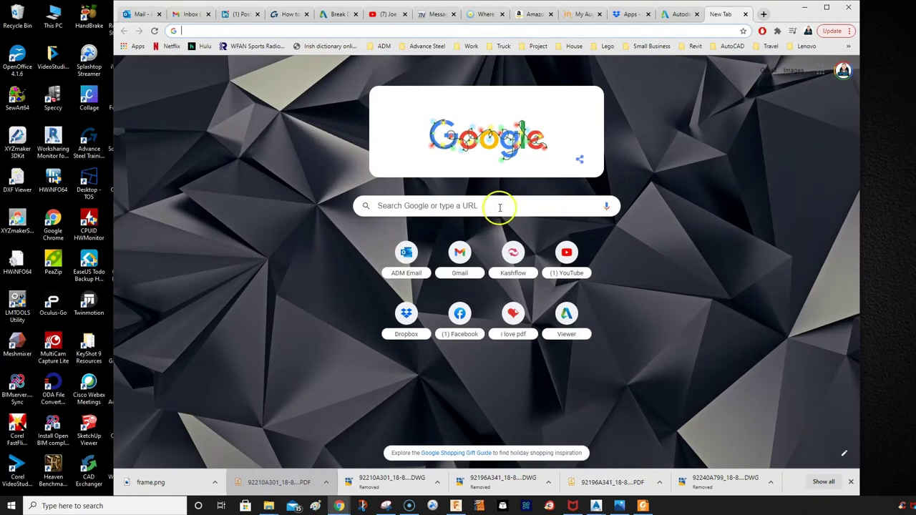
click(500, 207)
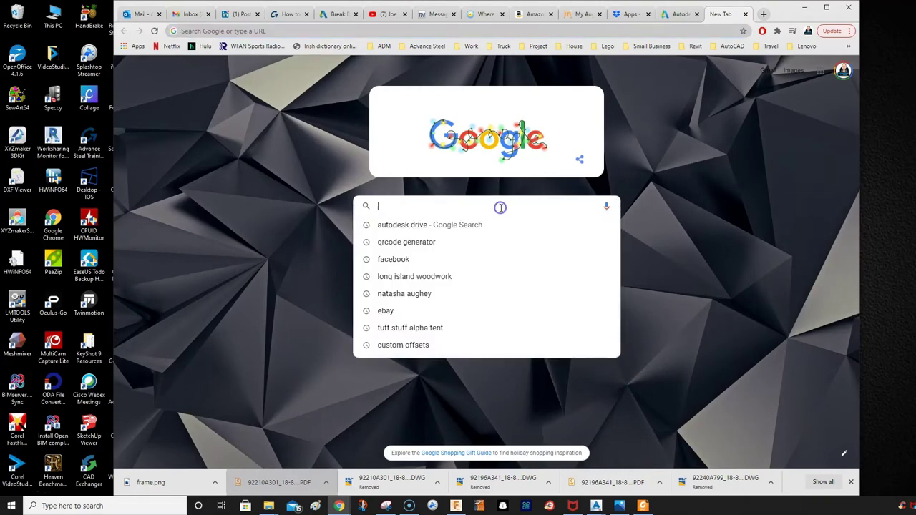
text(qr)
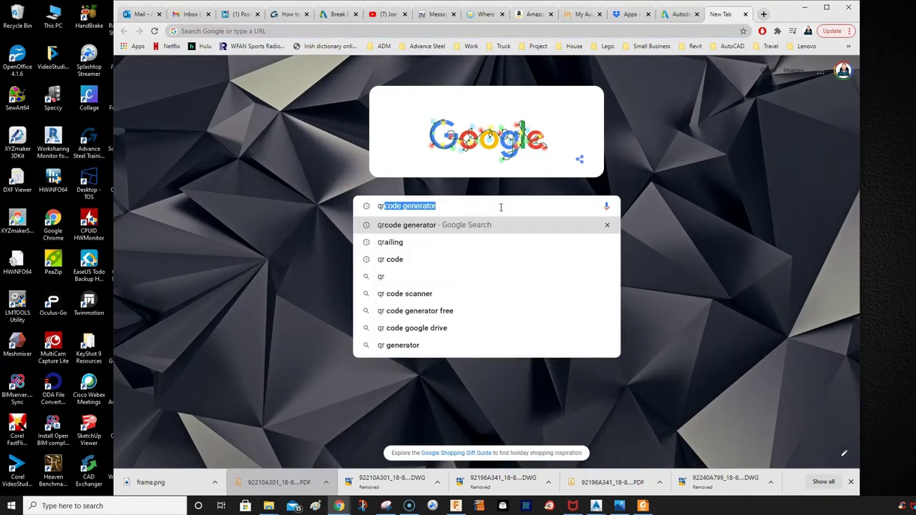
click(425, 226)
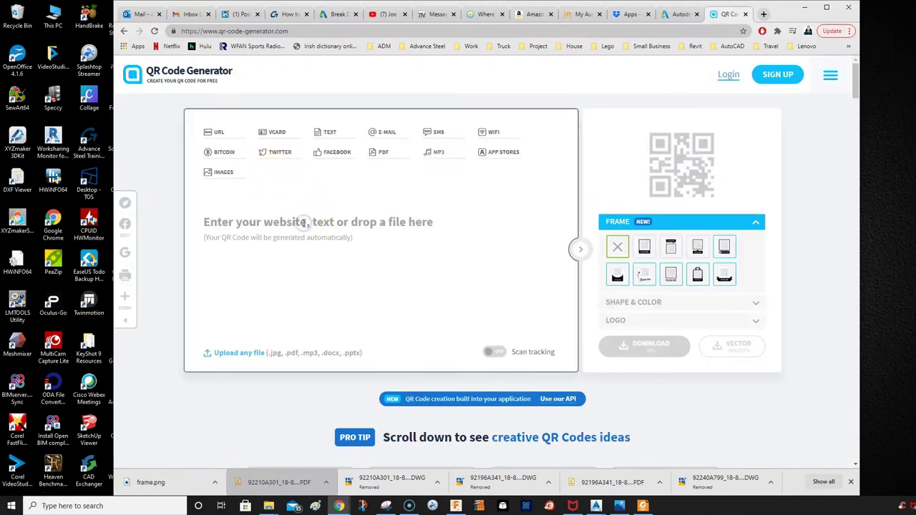
- Generate a QR code from the copied Autodesk Drive share link and give it the frame with SCAN ME above the code
right_click(304, 223)
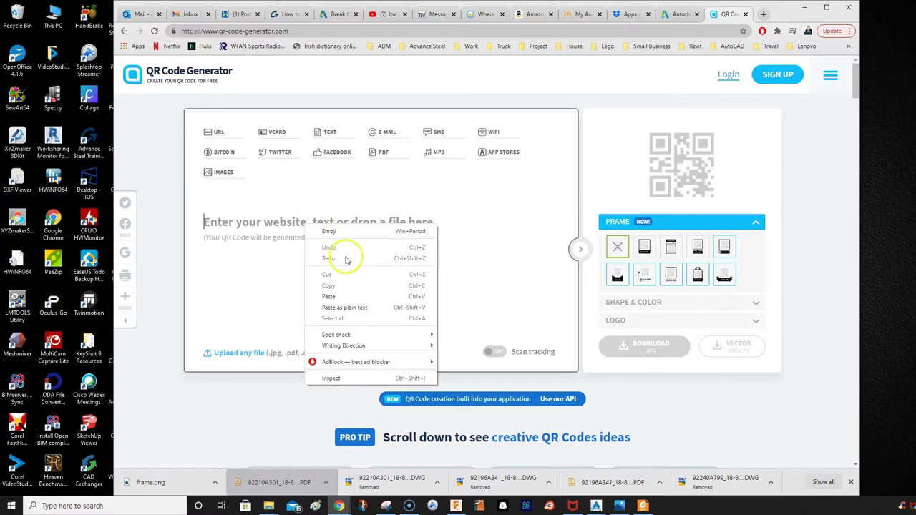
click(358, 291)
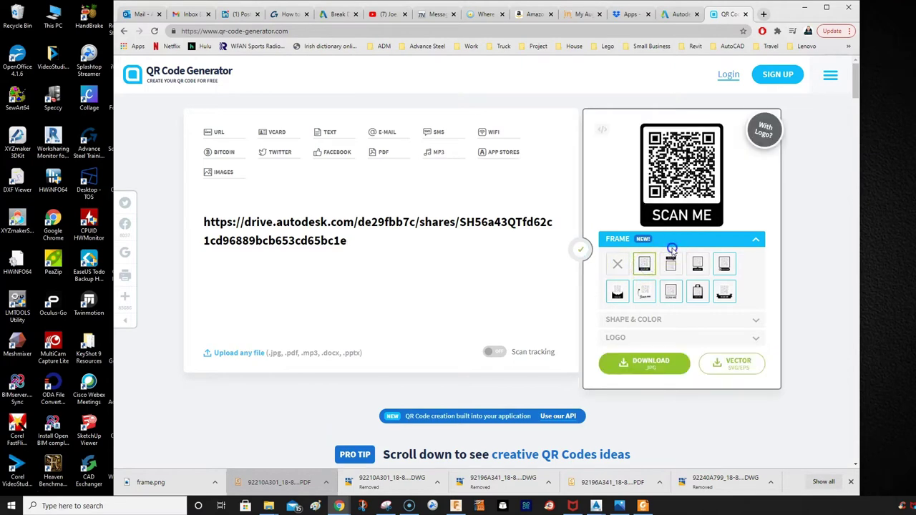
click(671, 265)
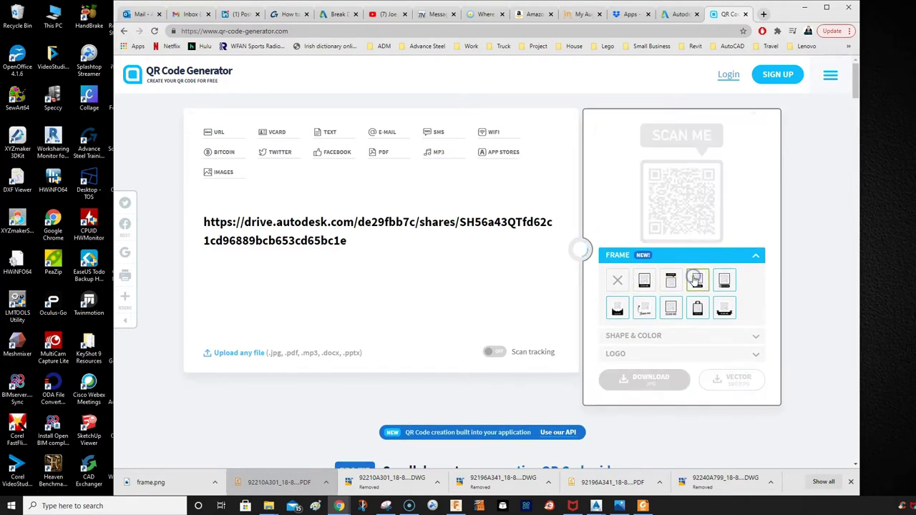
click(674, 281)
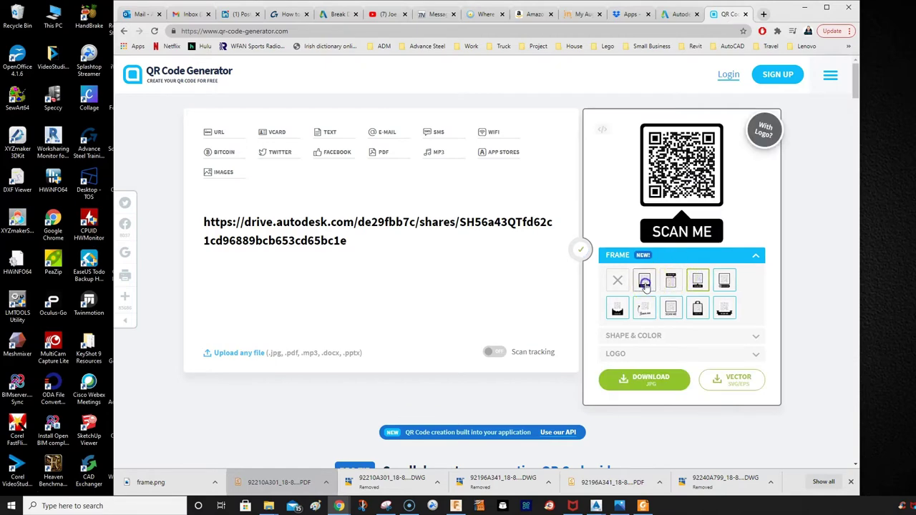
click(671, 267)
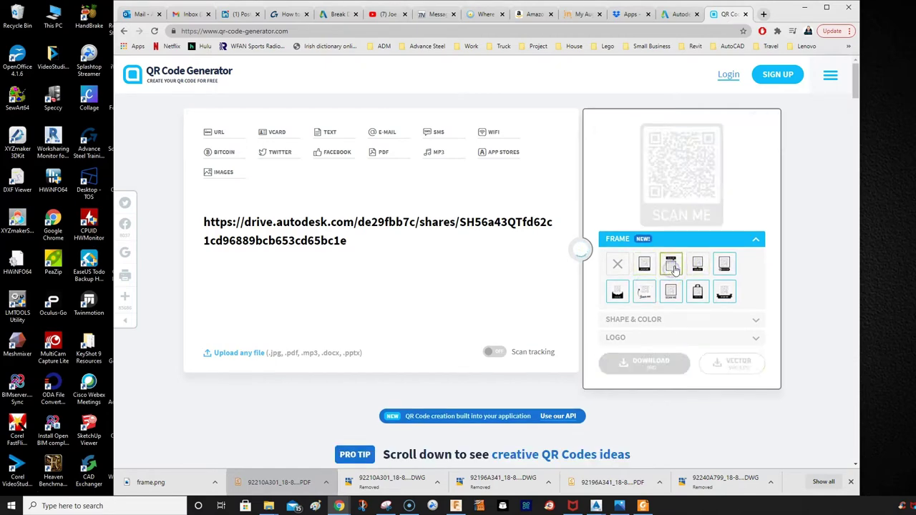
- Download the framed QR code, dismiss the sign-up offer, and show the downloaded frame.png in its folder
click(647, 378)
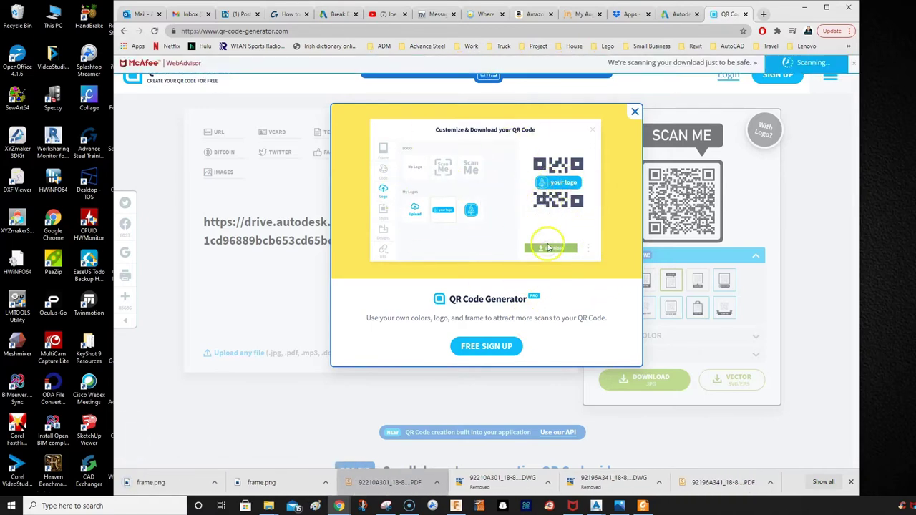
click(635, 113)
click(152, 481)
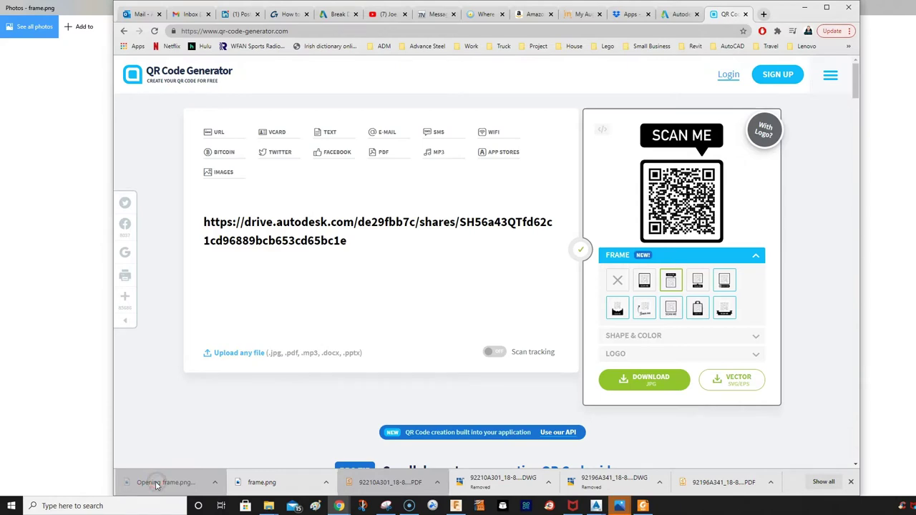
right_click(172, 483)
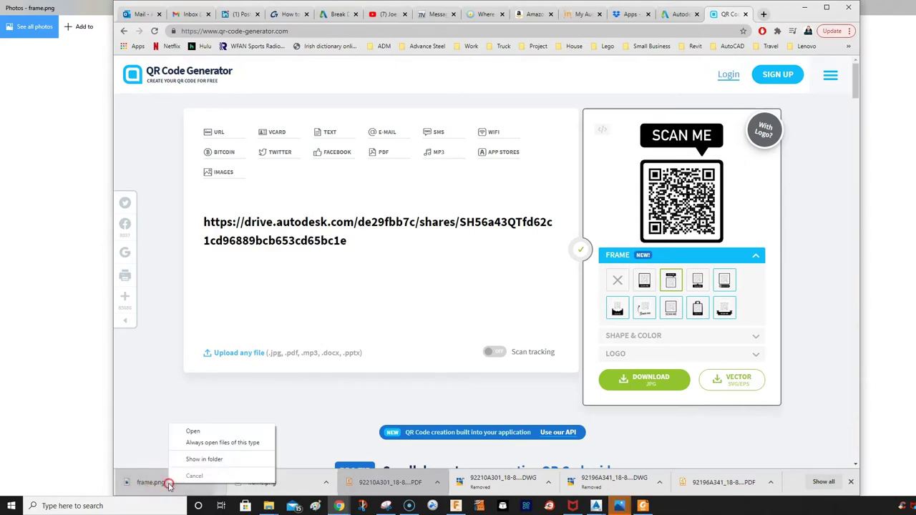
click(201, 460)
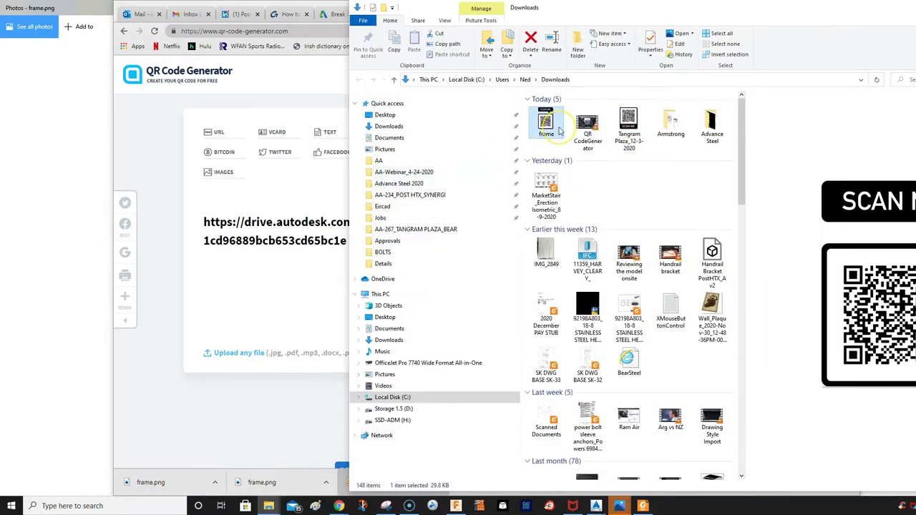
- Close the open Photos windows and rename the downloaded frame image as Tangram_RFI-122
mouse_move(618, 507)
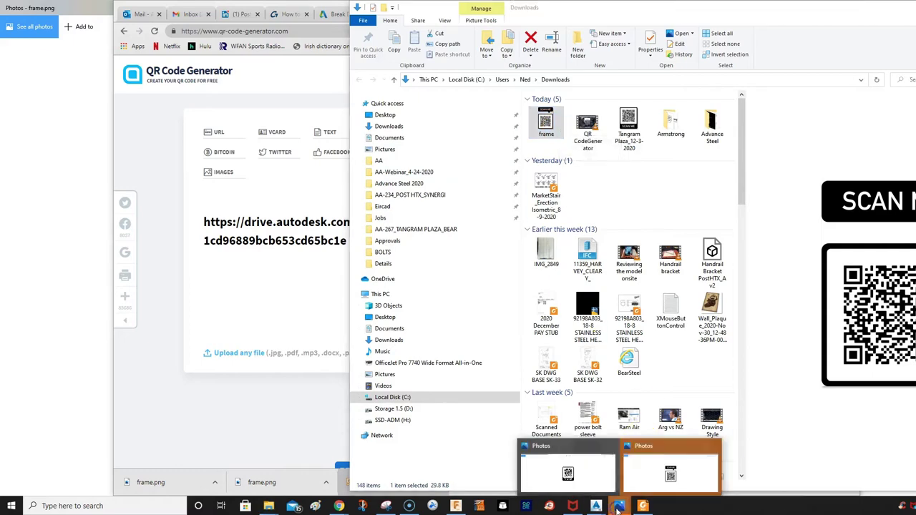
click(713, 446)
click(663, 446)
right_click(548, 125)
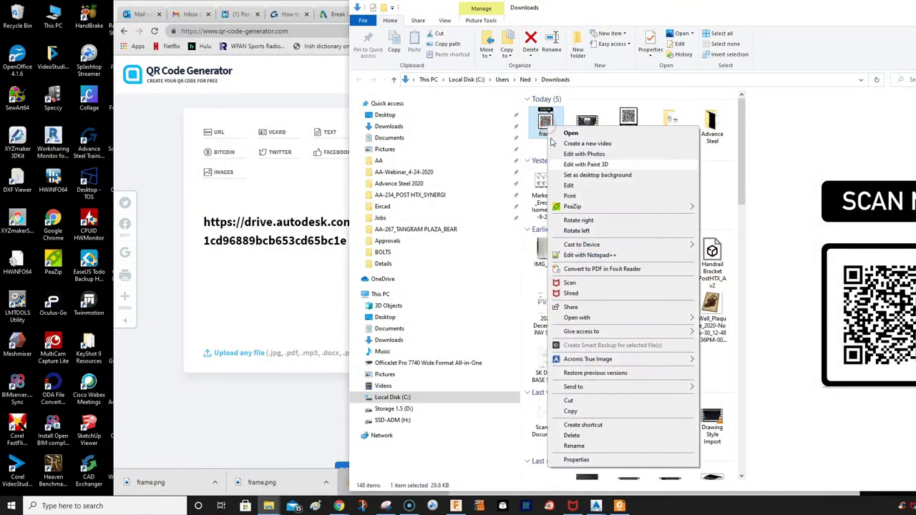
click(575, 446)
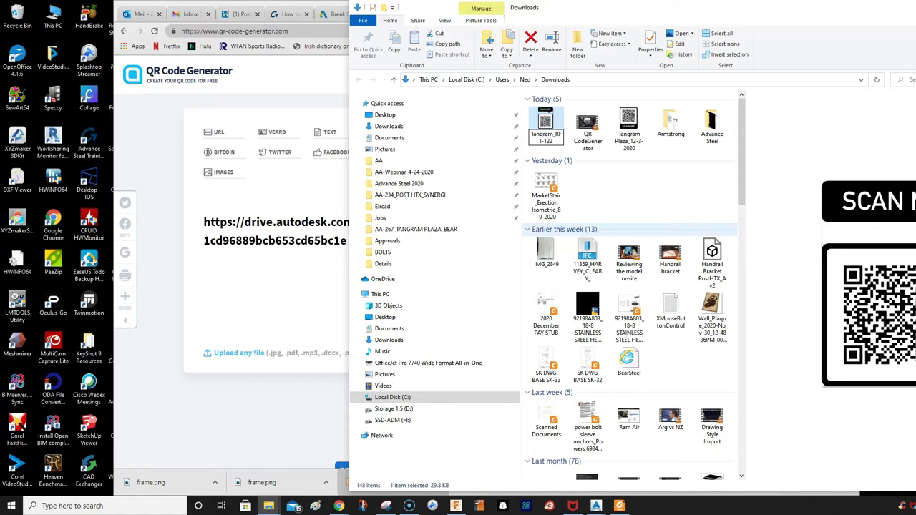
- Copy the Tangram_RFI-122 image from Downloads into folder 3 of AA-267_TANGRAM PLAZA_BEAR
right_click(555, 128)
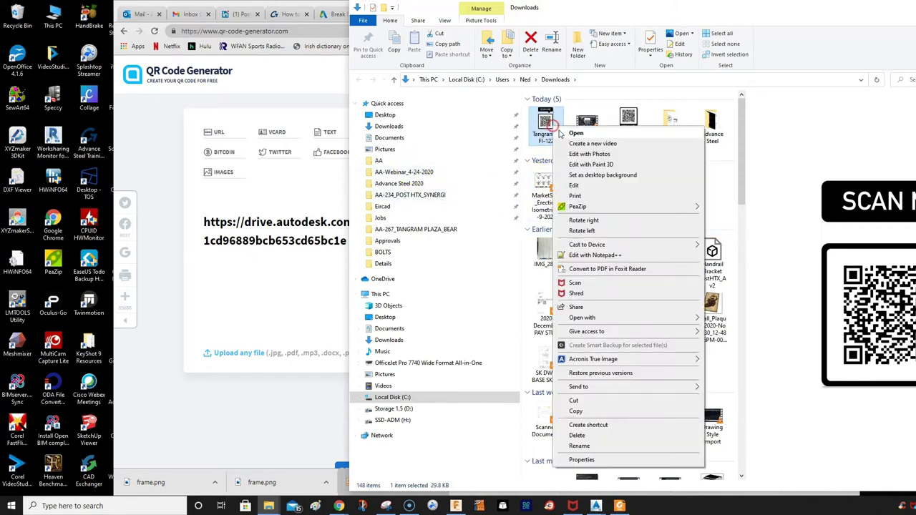
click(606, 411)
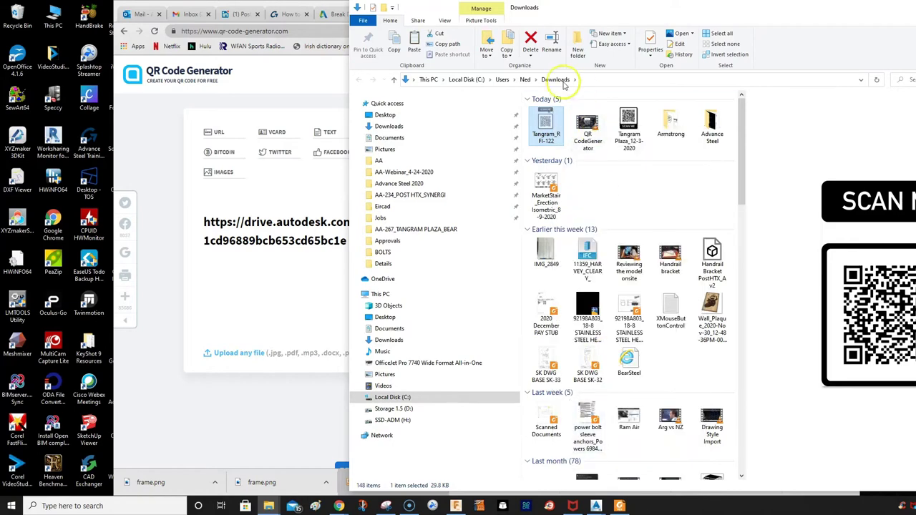
click(420, 161)
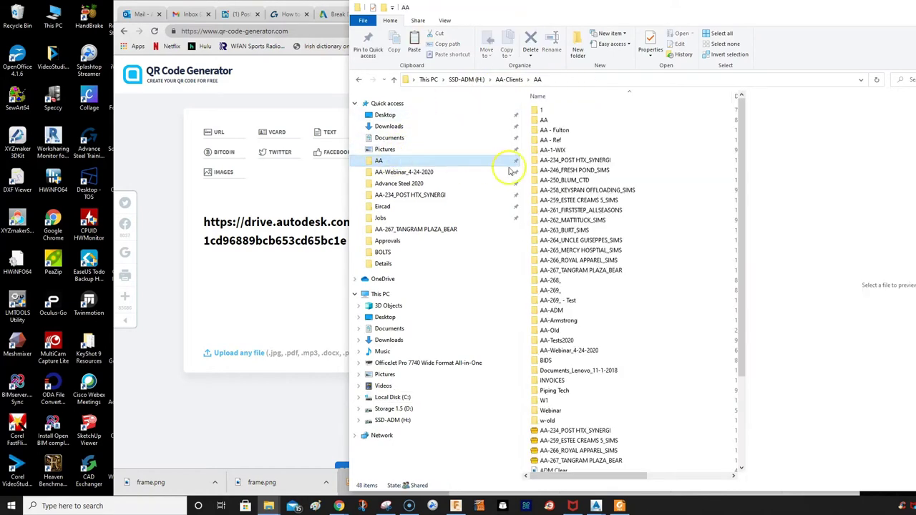
double_click(581, 270)
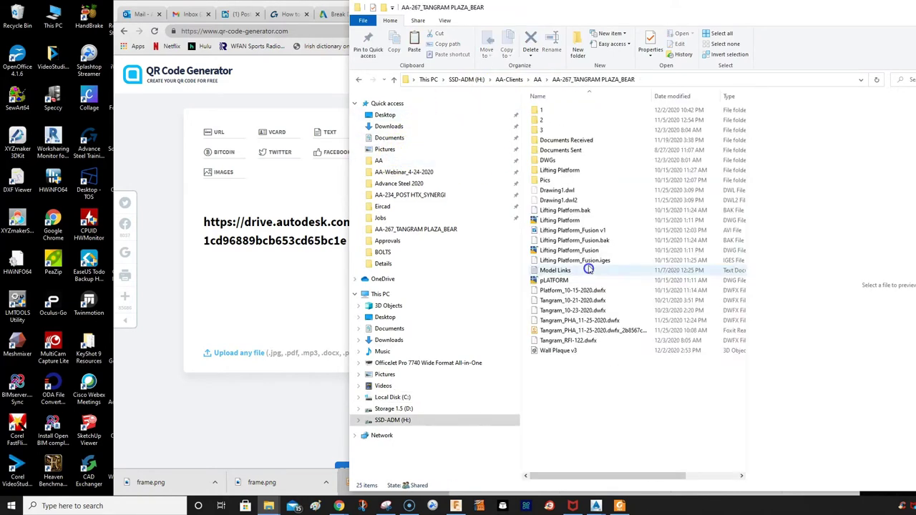
double_click(544, 129)
right_click(564, 146)
click(582, 113)
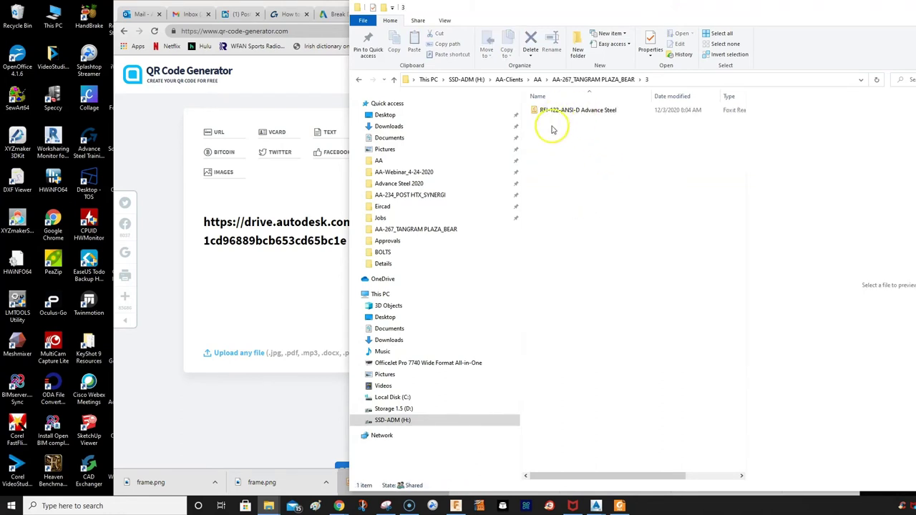
key(ctrl+v)
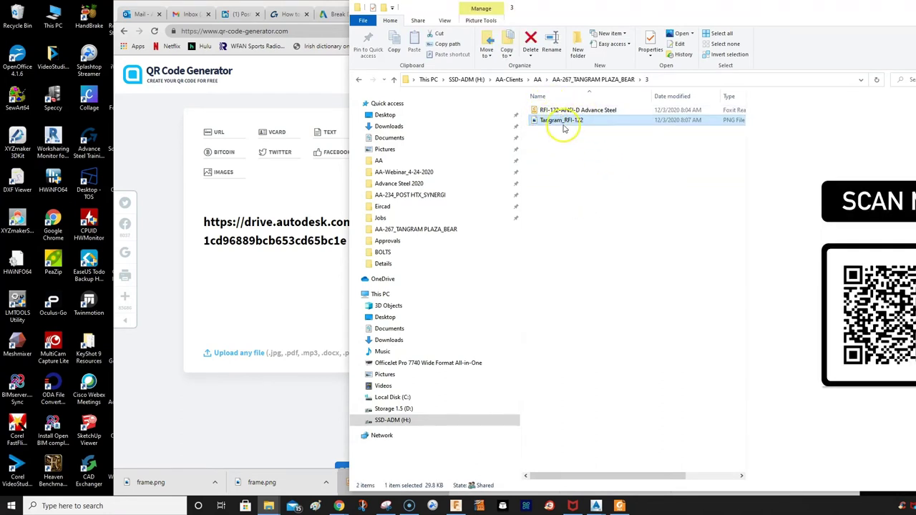
- Open Tangram_RFI-122.png from folder 3 in Photos and copy the QR code image
drag(855, 7, 681, 0)
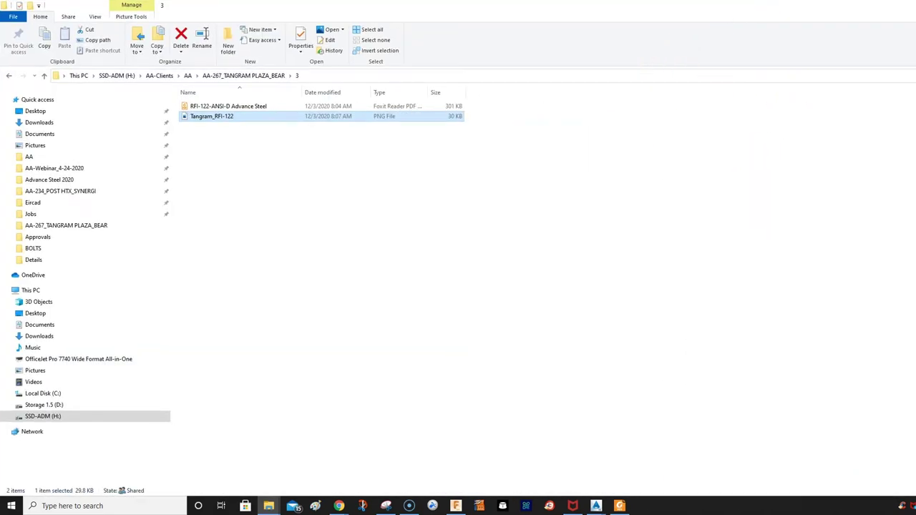
double_click(825, 10)
drag(792, 10, 658, 16)
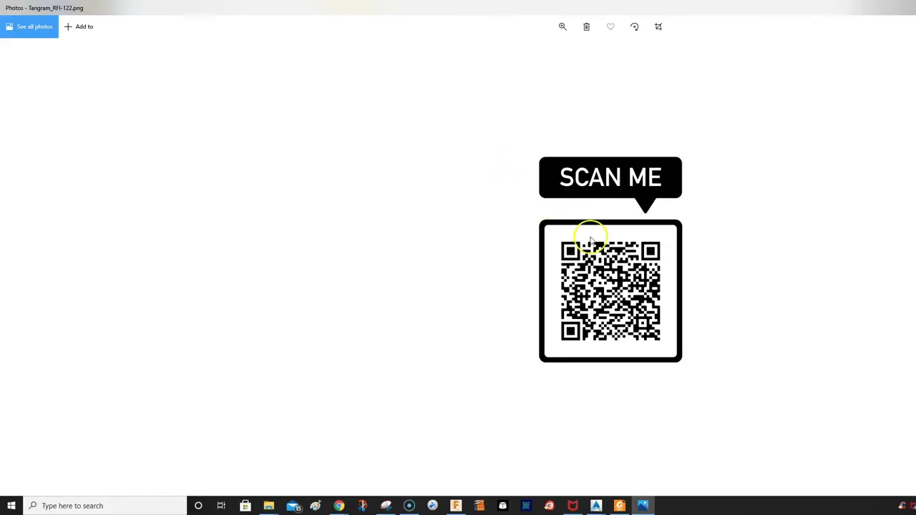
right_click(590, 238)
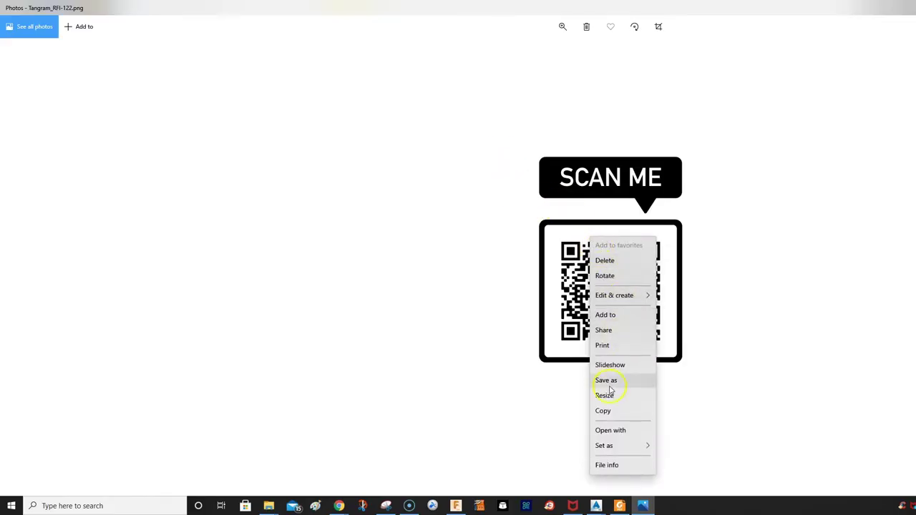
click(603, 412)
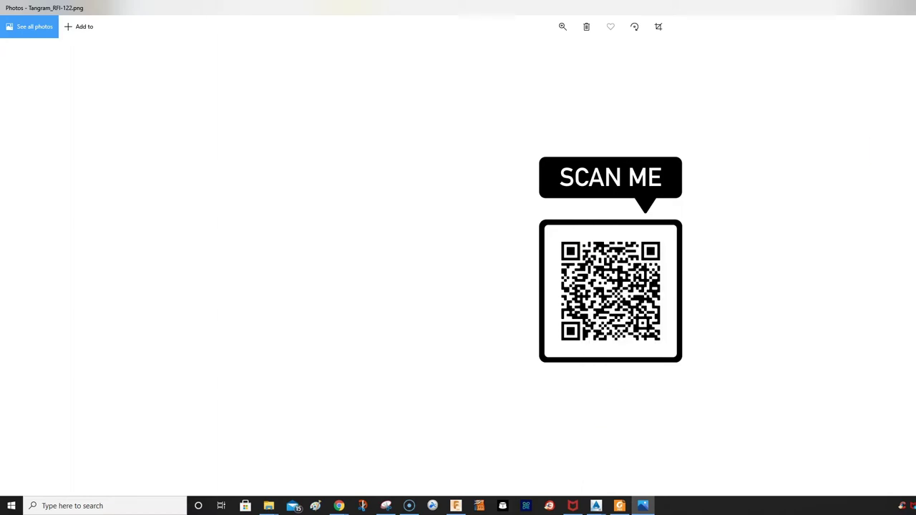
- Switch to the RFI-122 PDF in Foxit Reader and paste the QR code into the title block's Approval / Submittal Dates area
key(alt+Tab)
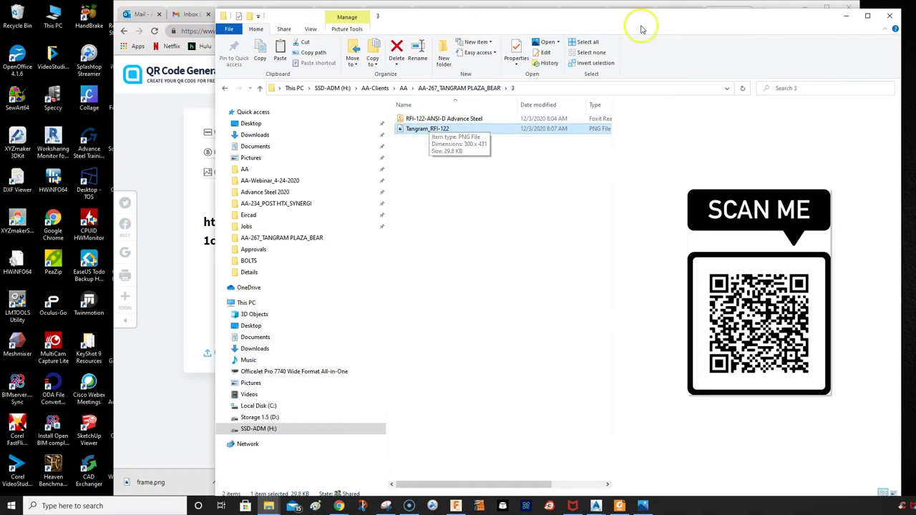
click(846, 15)
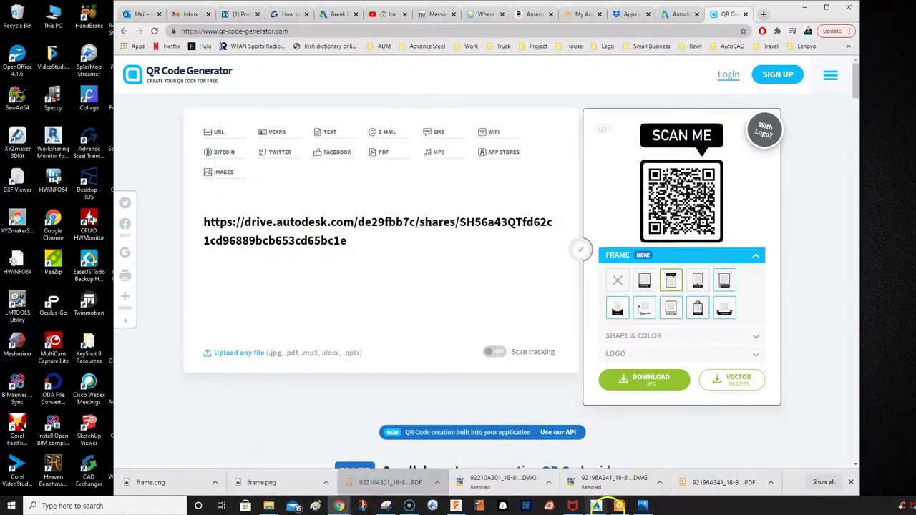
click(619, 506)
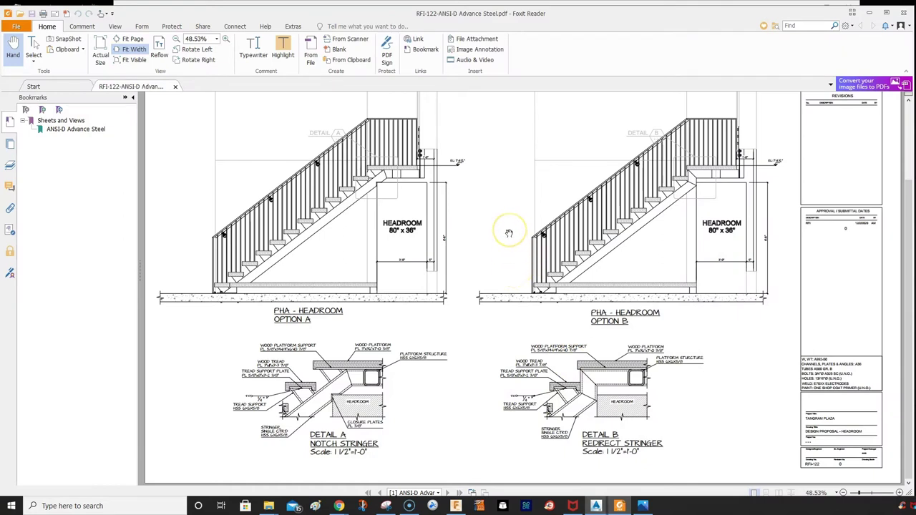
key(ctrl+v)
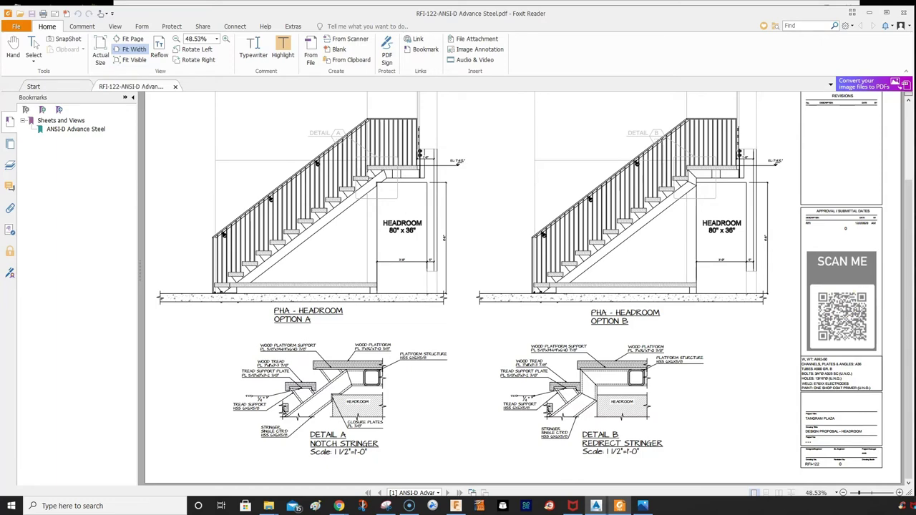
click(844, 307)
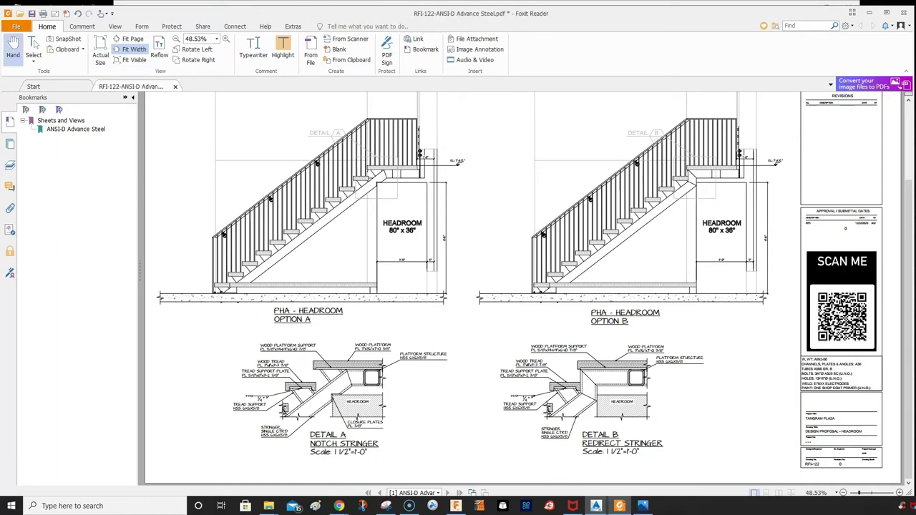
click(790, 296)
- Examine the RFI-122 sheet from the logo down to the headroom details and the placed QR code
scroll(790, 296, up, 3)
scroll(790, 296, up, 1)
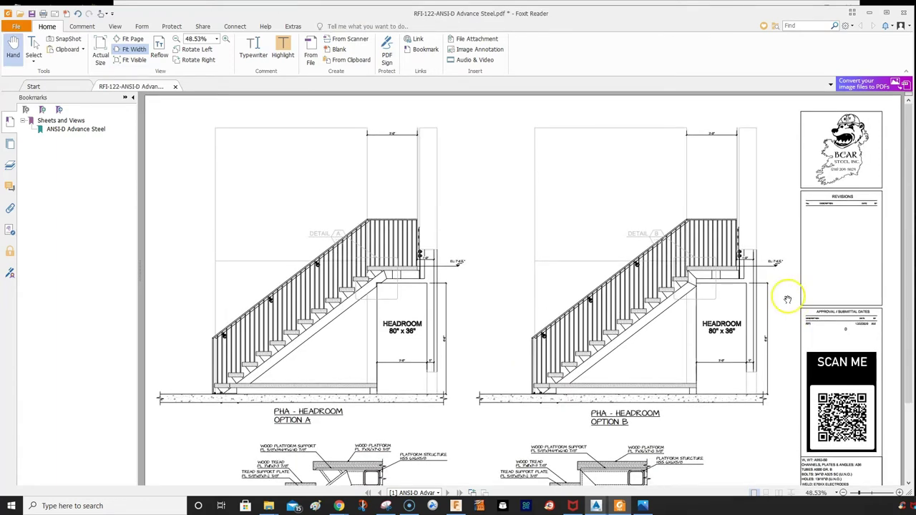
scroll(775, 294, down, 3)
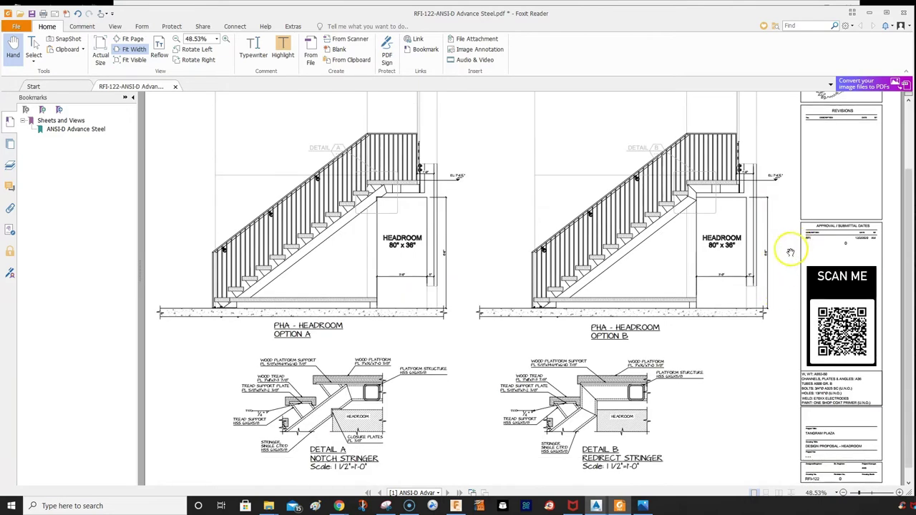
scroll(793, 251, down, 1)
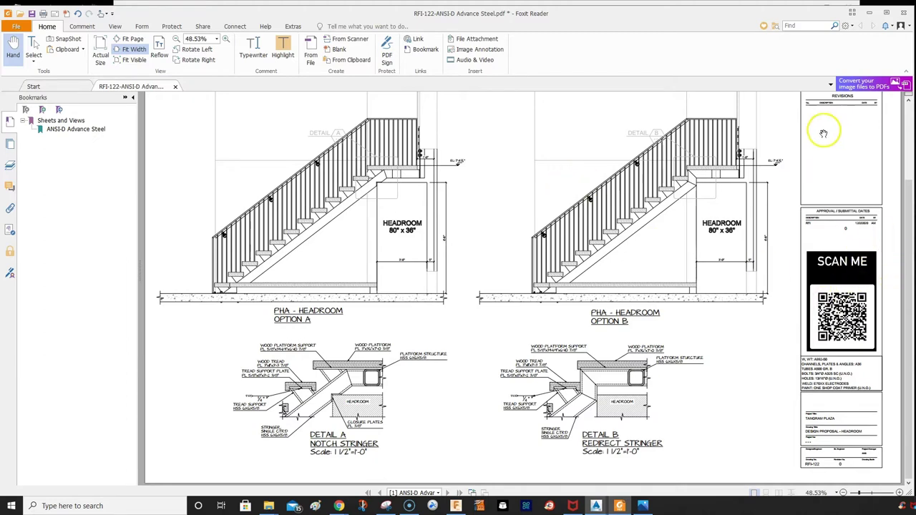
scroll(820, 143, up, 3)
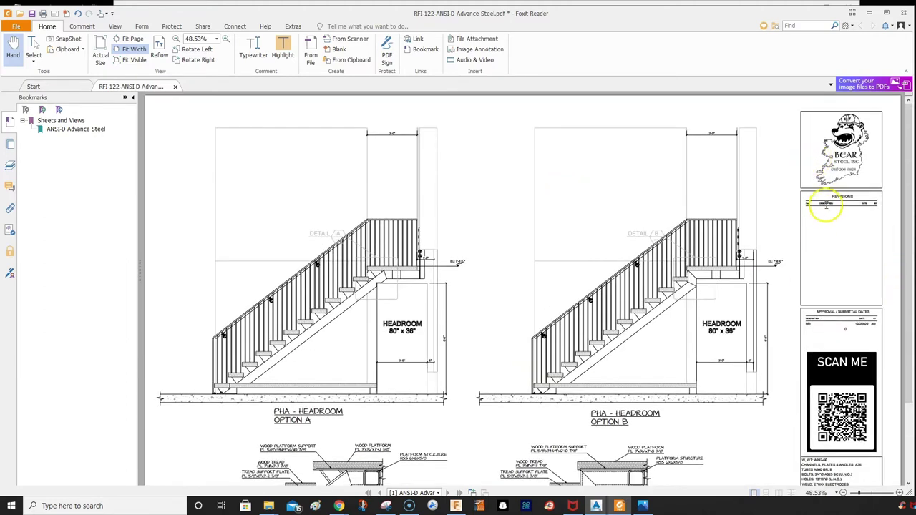
scroll(825, 206, down, 3)
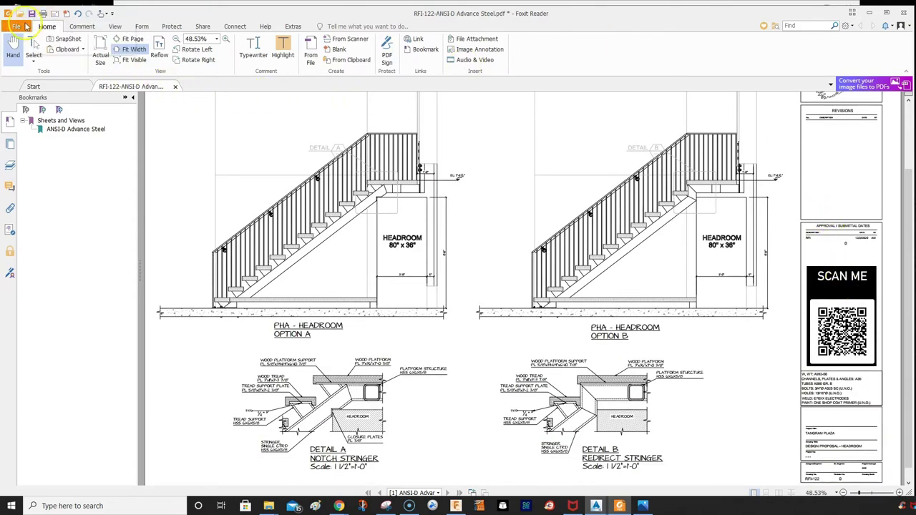
- Save the marked-up PDF as a copy named RFI-122-ANSI-D QR in folder 3 of AA-267_TANGRAM PLAZA_BEAR
click(15, 26)
click(23, 118)
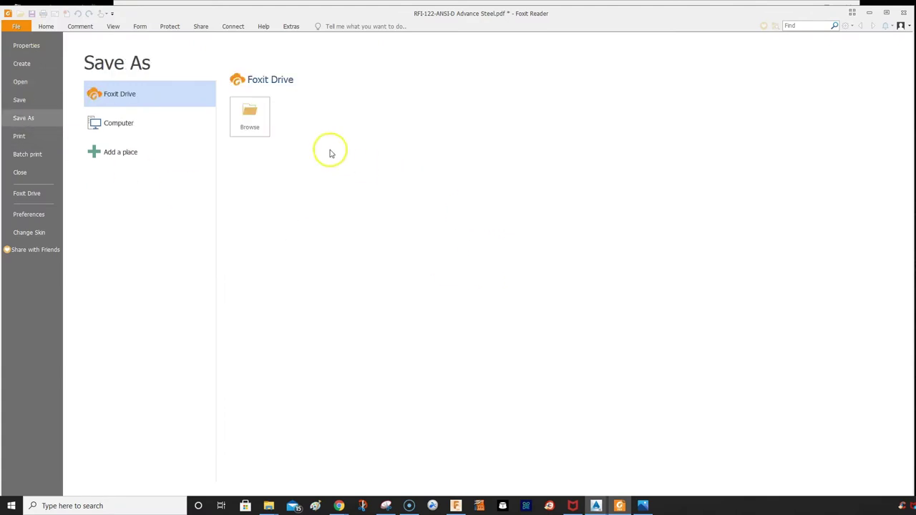
click(246, 117)
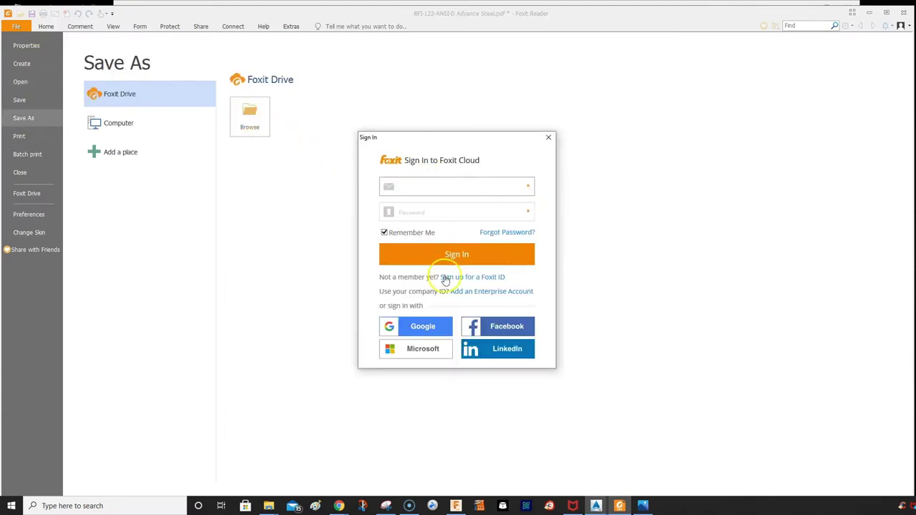
click(550, 137)
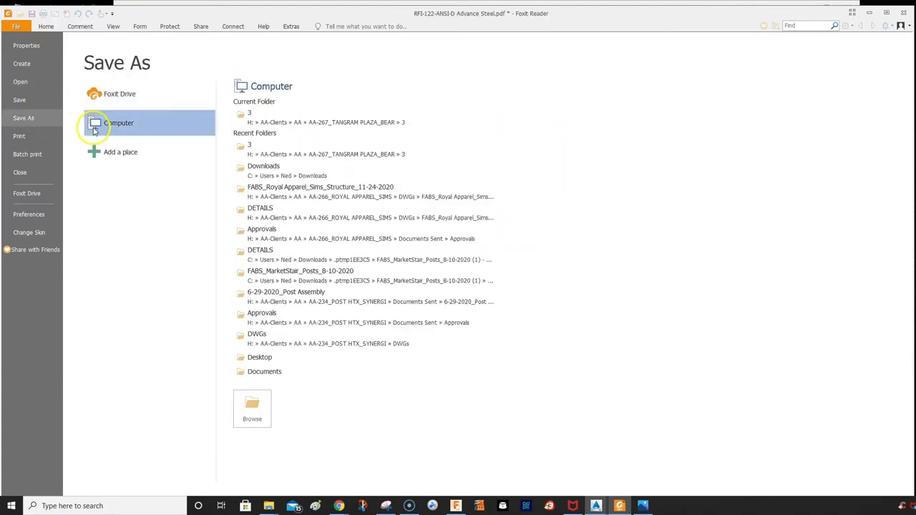
click(252, 408)
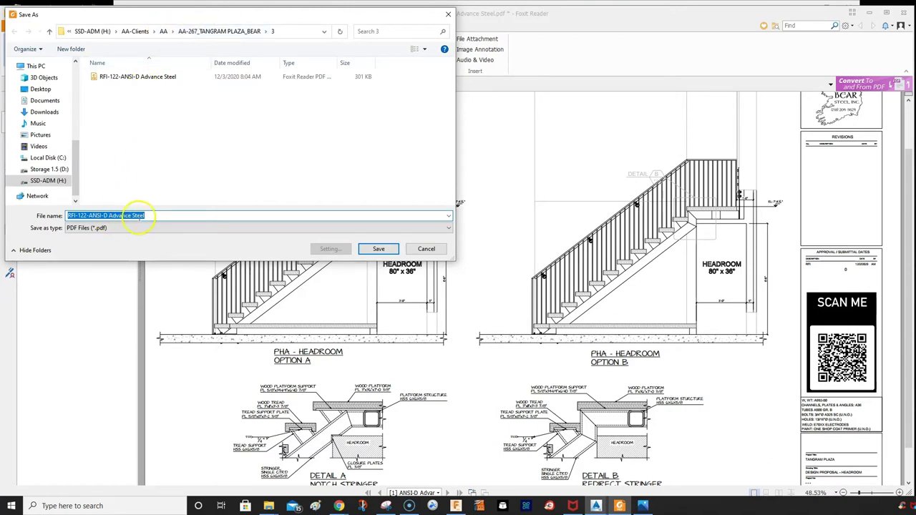
drag(141, 219, 111, 209)
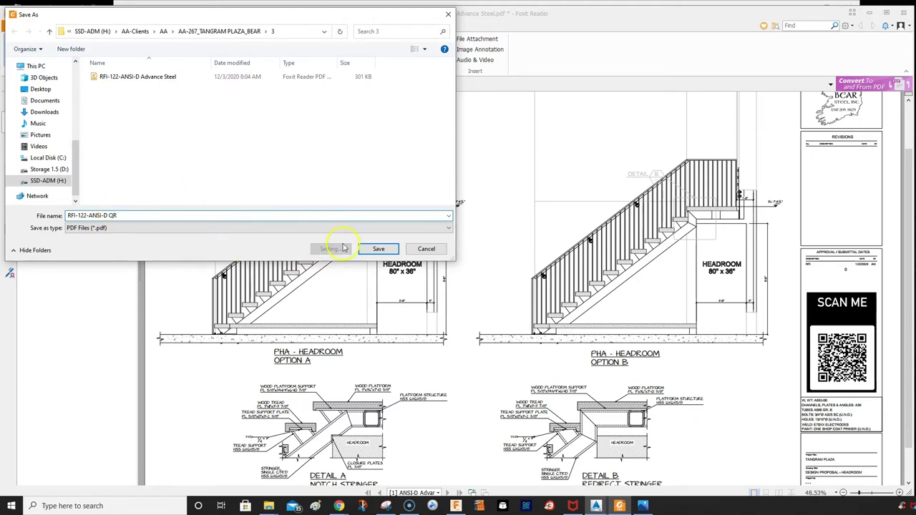
click(379, 249)
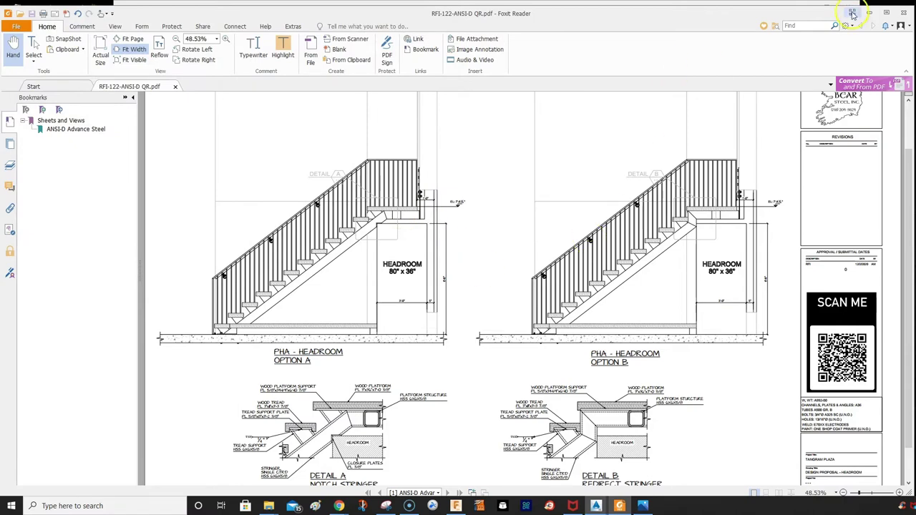
- Close Foxit Reader and reopen the saved RFI-122-ANSI-D QR PDF from folder 3 in File Explorer
click(903, 12)
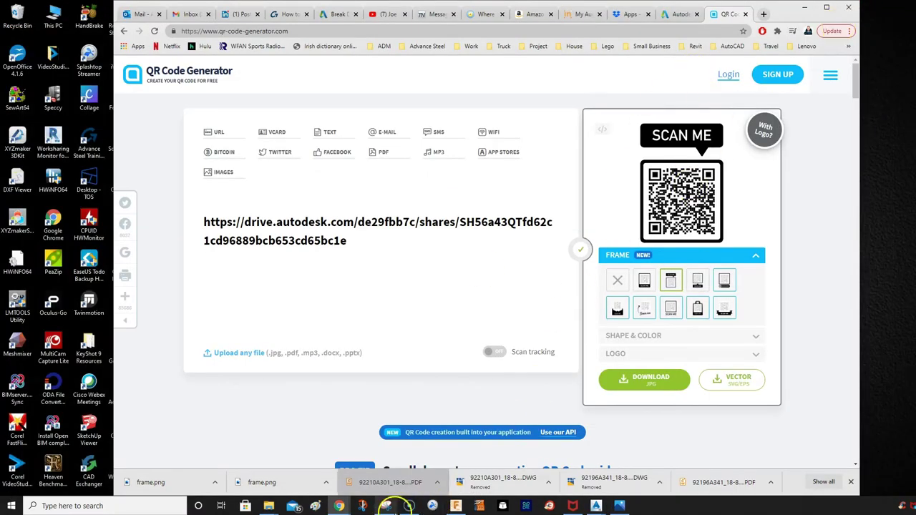
mouse_move(276, 505)
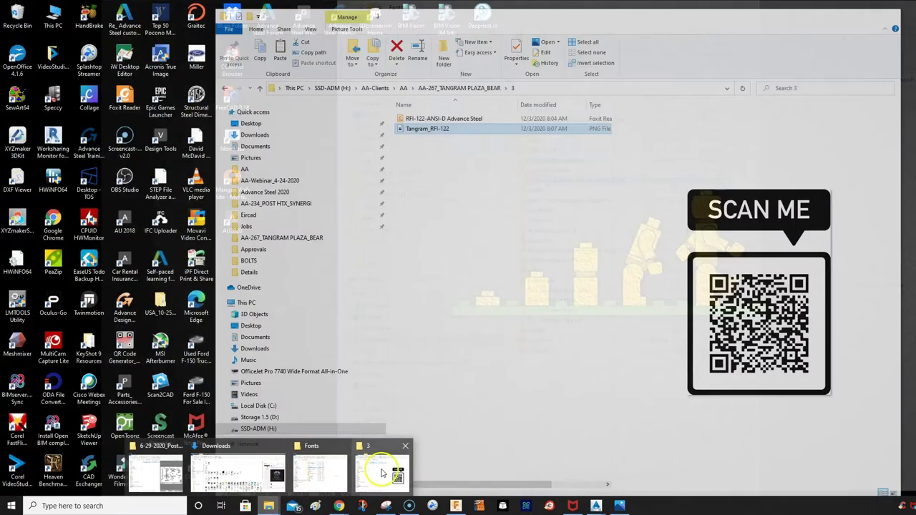
click(387, 474)
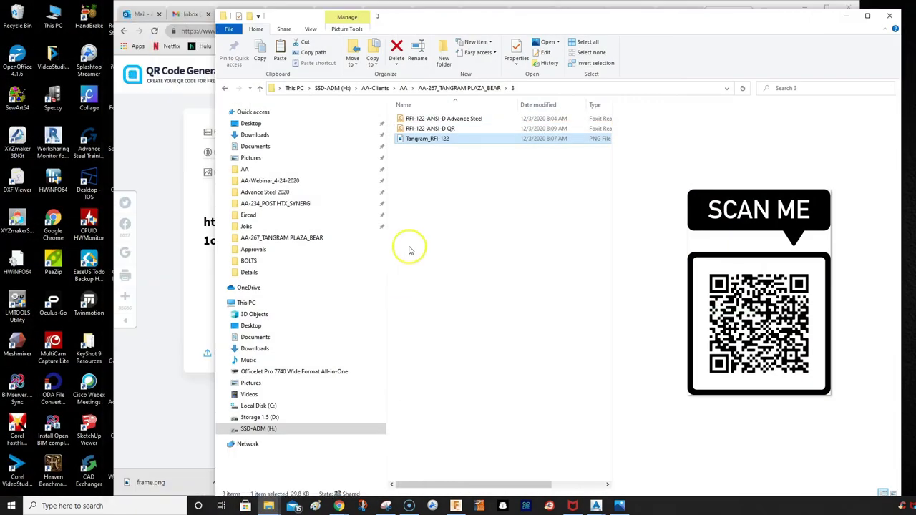
click(439, 120)
double_click(436, 129)
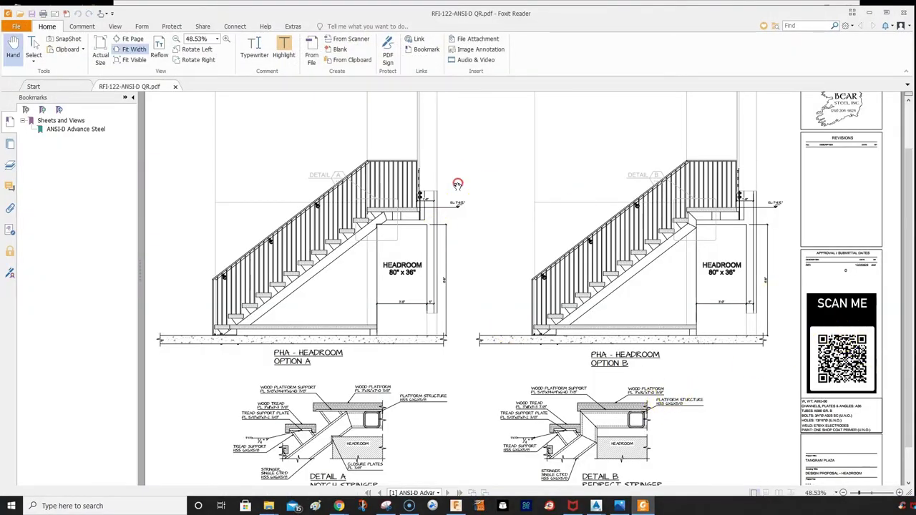
- Print the RFI-122-ANSI-D QR sheet on the ADM 7740 Printer with the paper size set to Tabloid
right_click(458, 183)
click(501, 334)
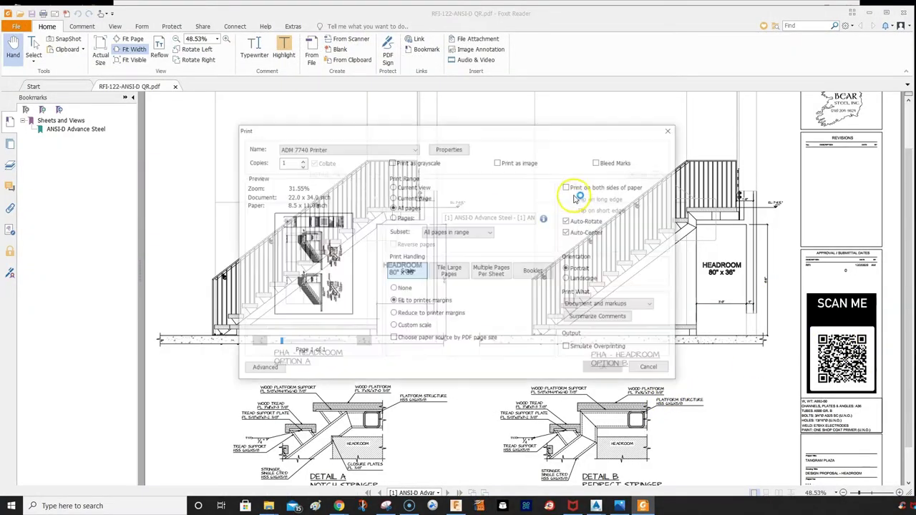
click(450, 148)
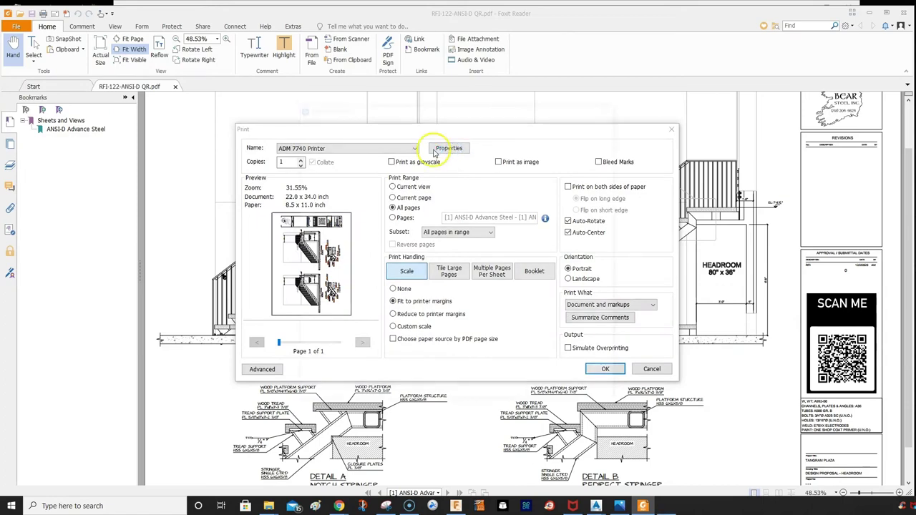
click(364, 121)
click(358, 158)
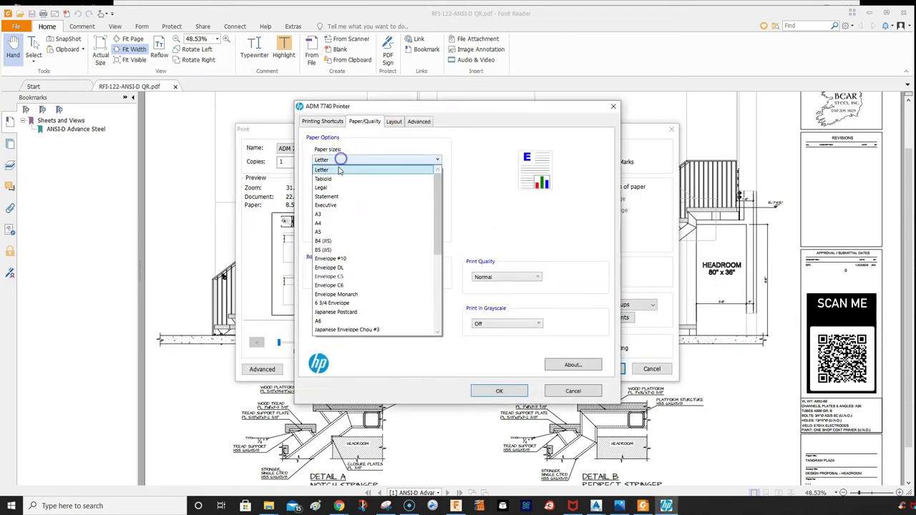
click(343, 179)
click(505, 392)
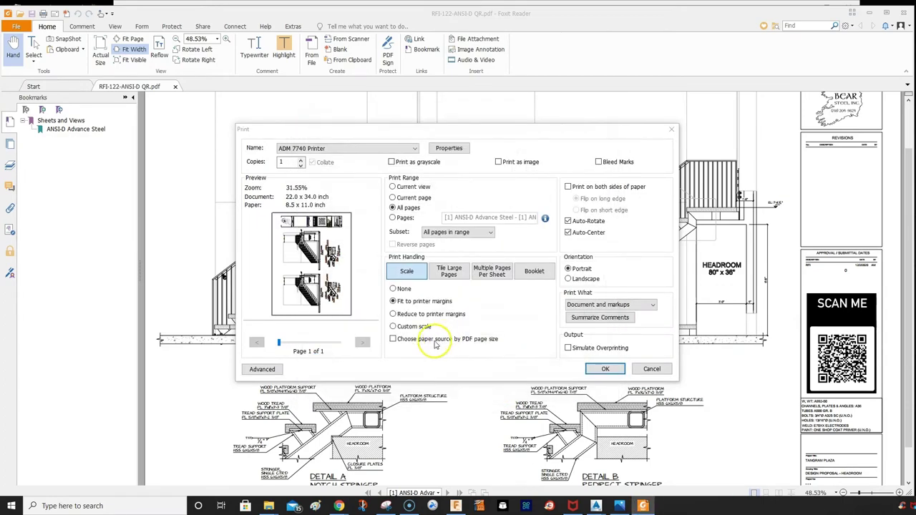
click(609, 368)
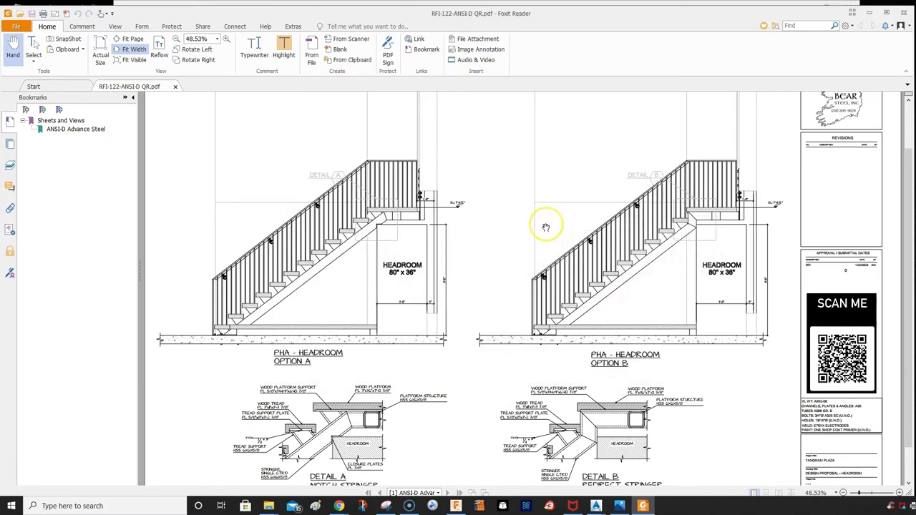
mouse_move(529, 221)
mouse_down()
mouse_move(512, 221)
mouse_move(508, 209)
mouse_up()
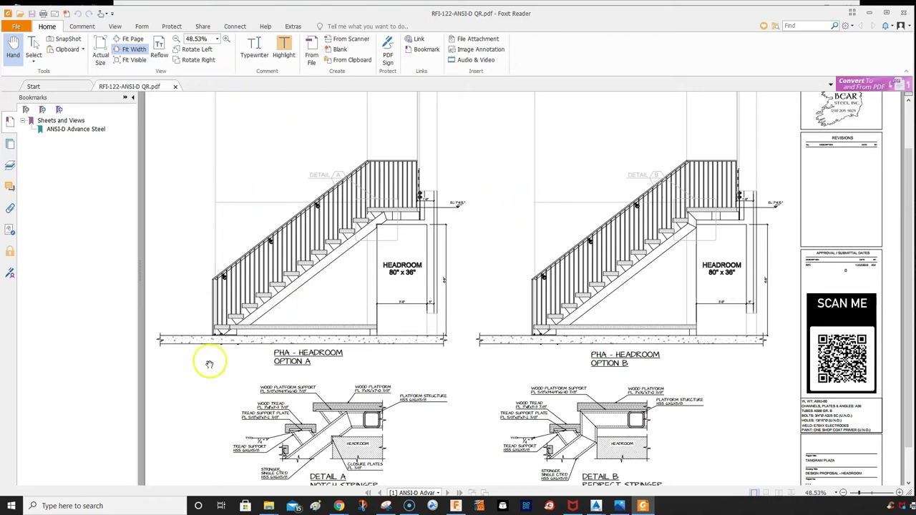
click(409, 506)
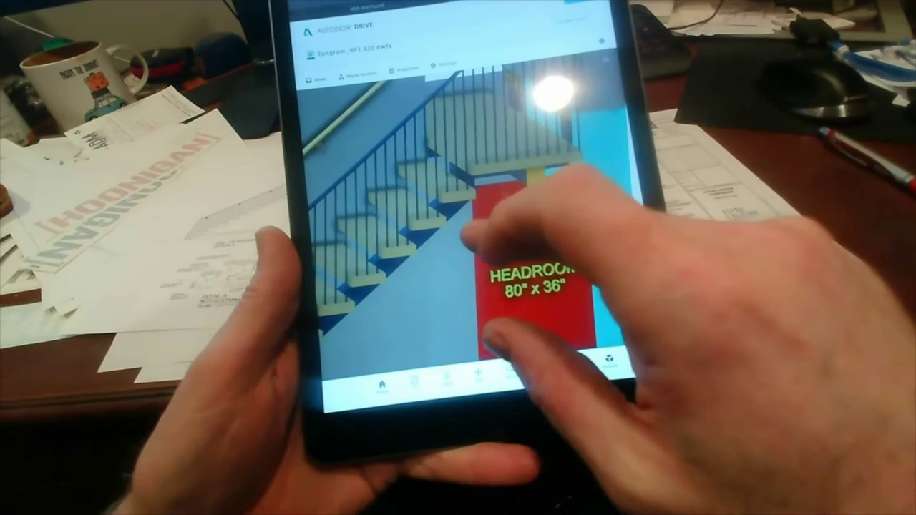
drag(464, 236, 572, 240)
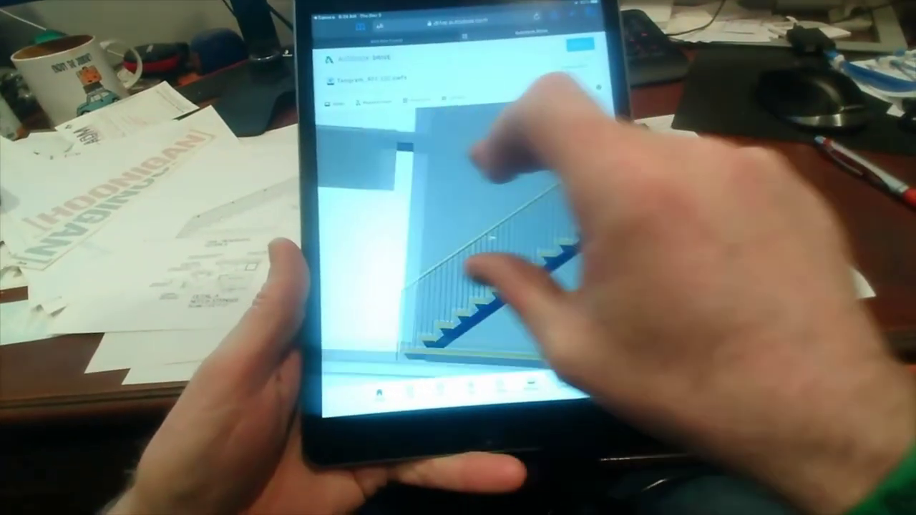
drag(473, 269, 469, 218)
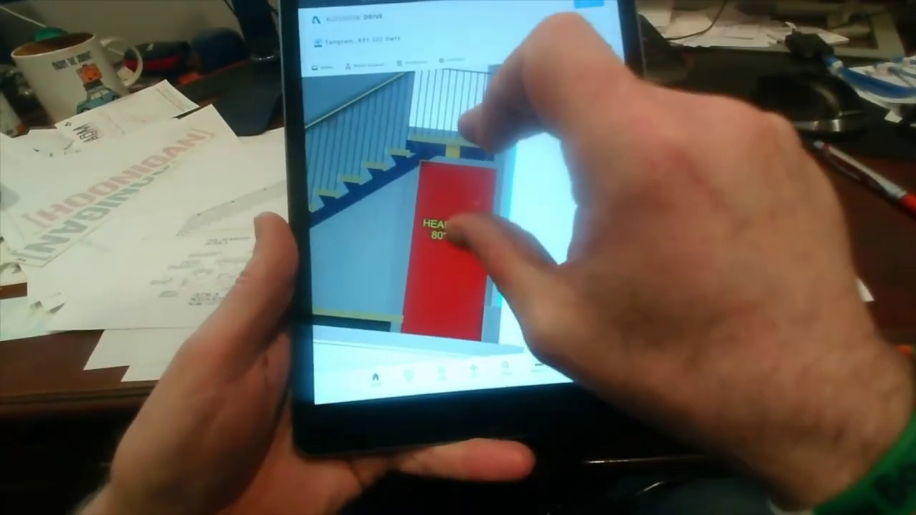
drag(451, 236, 501, 139)
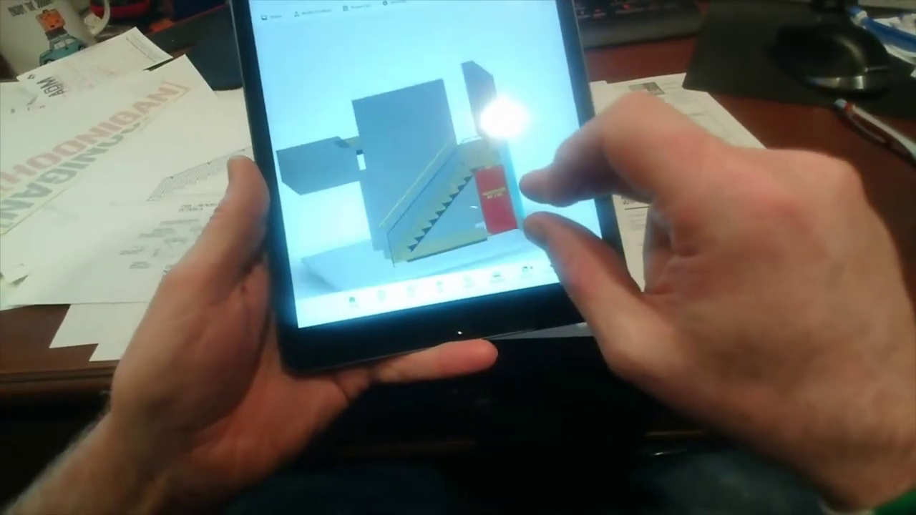
drag(526, 187, 480, 81)
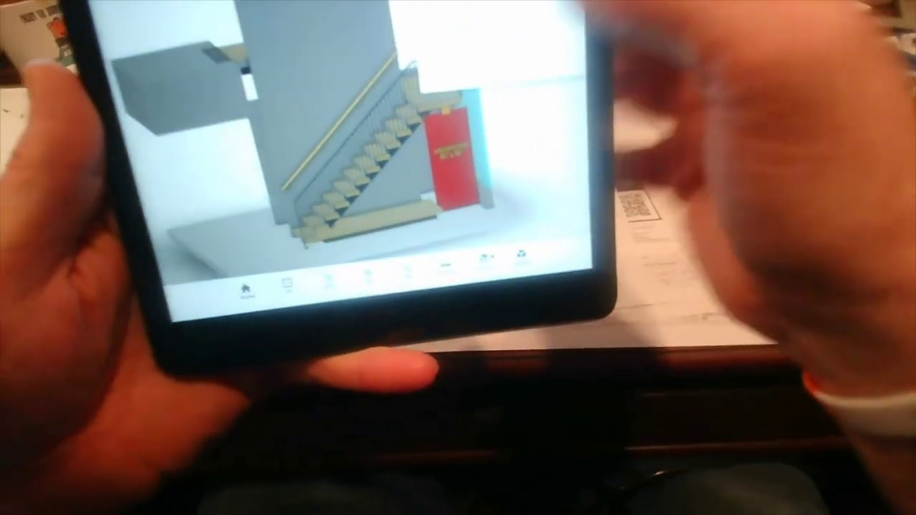
drag(515, 165, 493, 214)
click(492, 206)
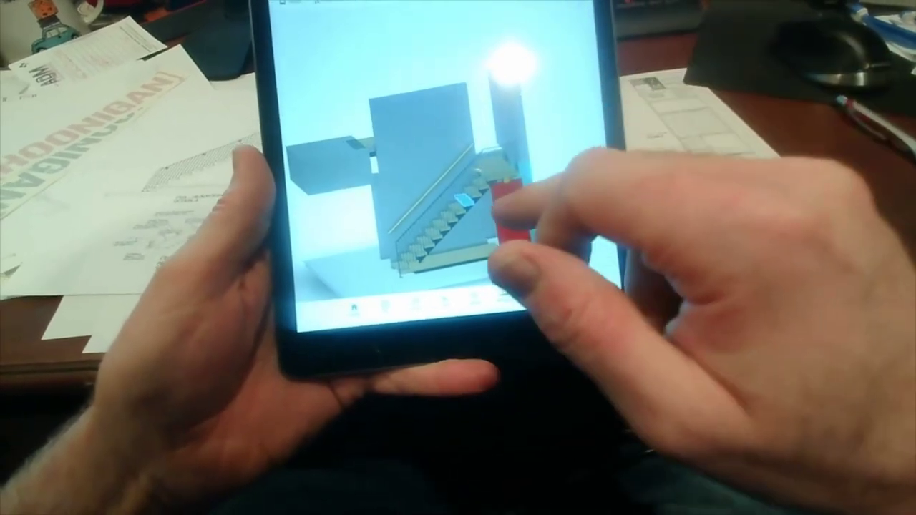
drag(501, 205, 507, 153)
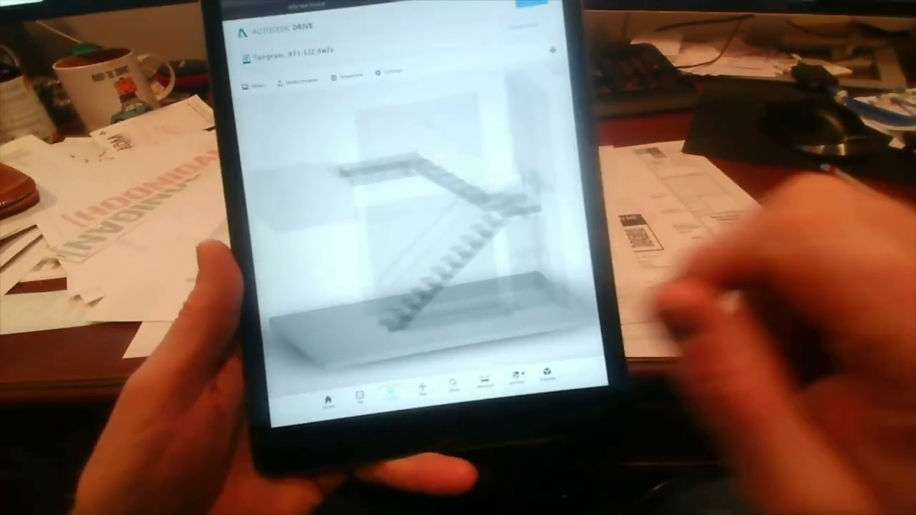
drag(558, 272, 542, 246)
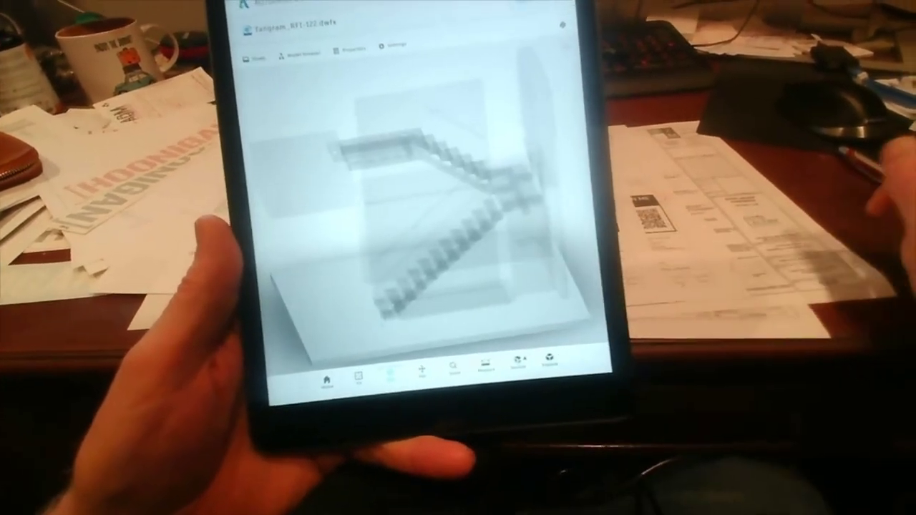